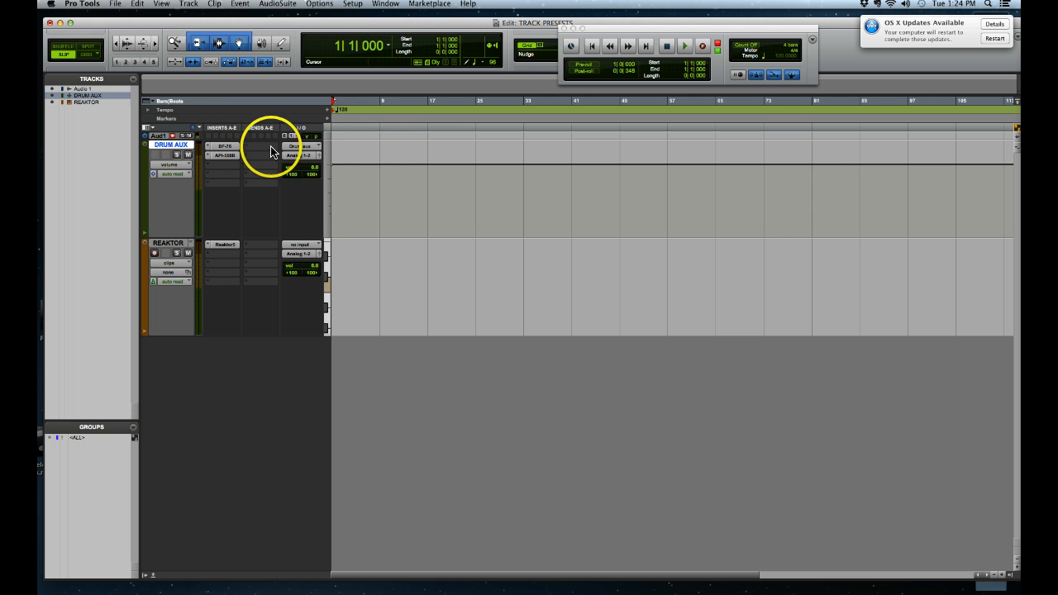
Inspect the DRUM AUX track's input bus assignment and its BF-76 and API-550B insert plug-ins.
{"action": "left_click", "coordinate": [294, 147]}
{"action": "mouse_move", "coordinate": [317, 152]}
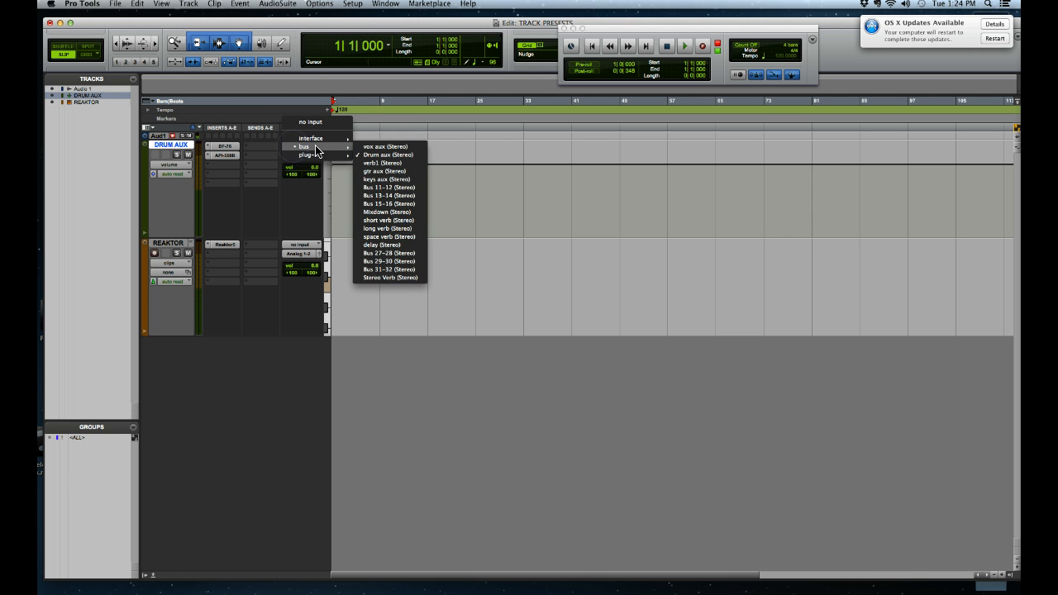
{"action": "left_click", "coordinate": [363, 170]}
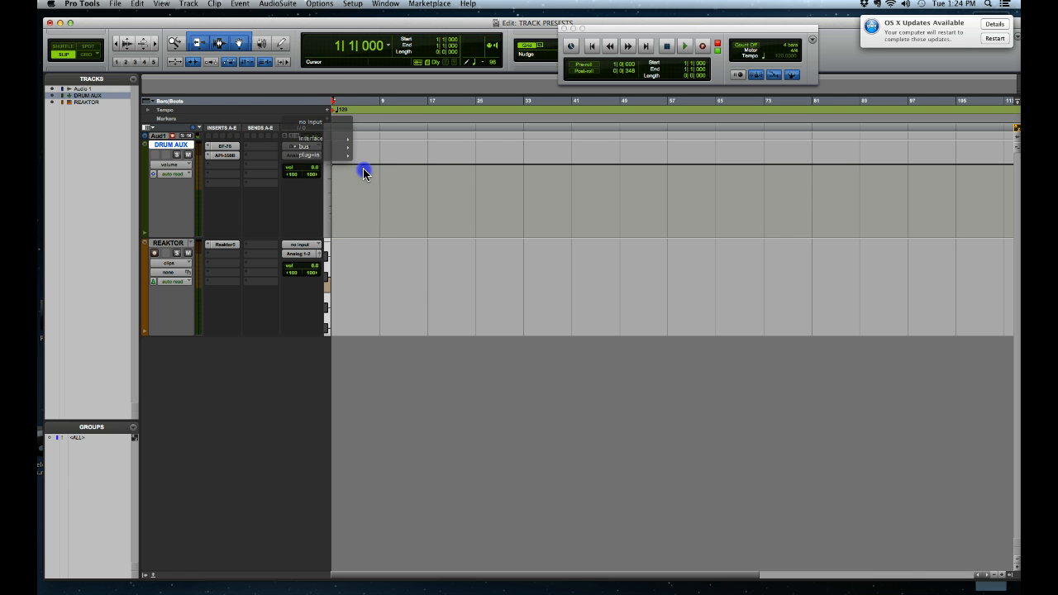
{"action": "left_click", "coordinate": [223, 145]}
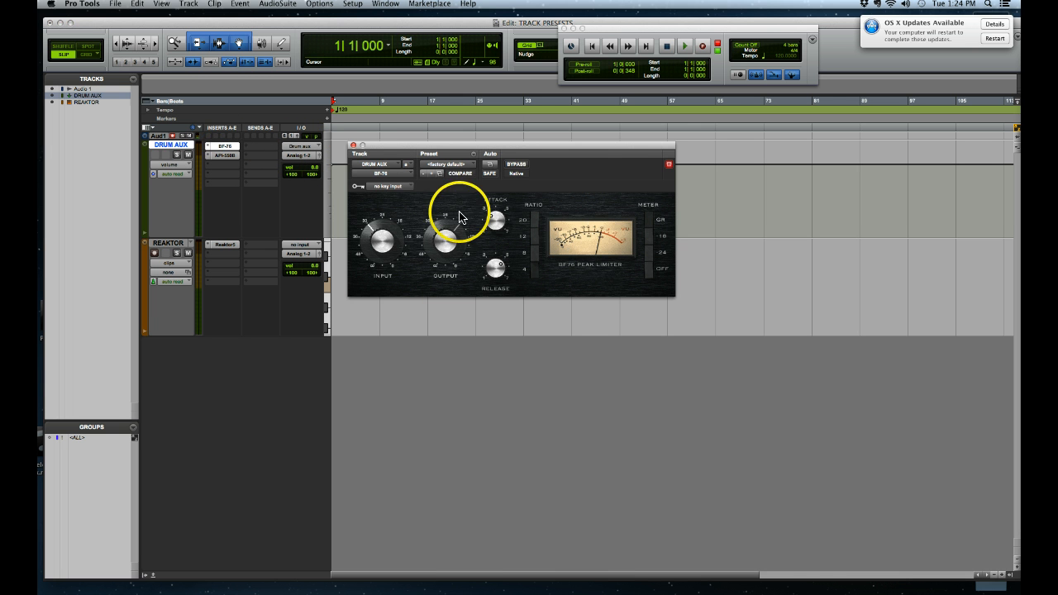
{"action": "left_click", "coordinate": [353, 144]}
{"action": "left_click", "coordinate": [223, 156]}
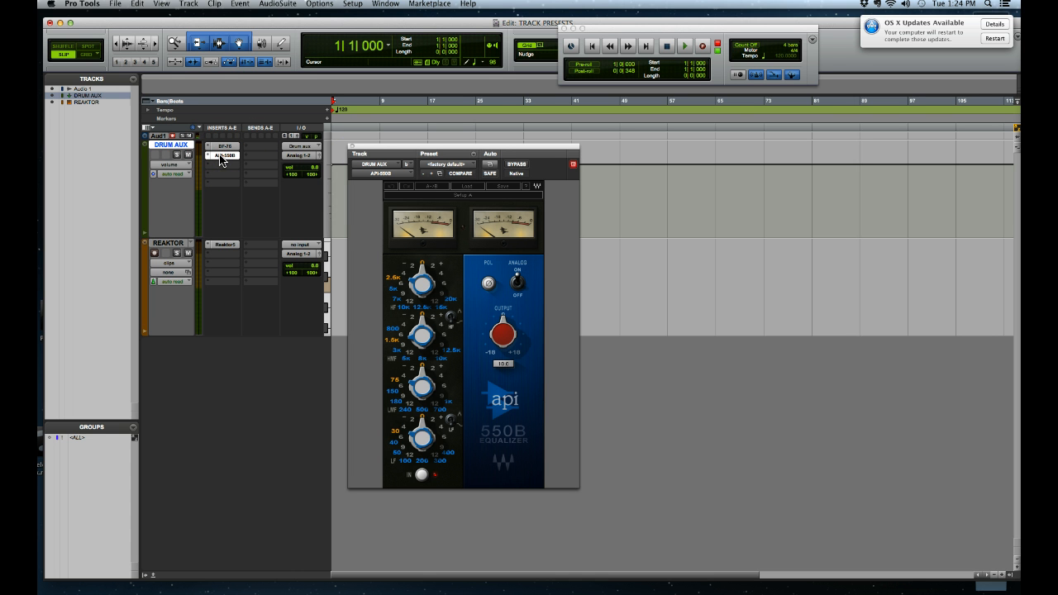
{"action": "left_click", "coordinate": [351, 147]}
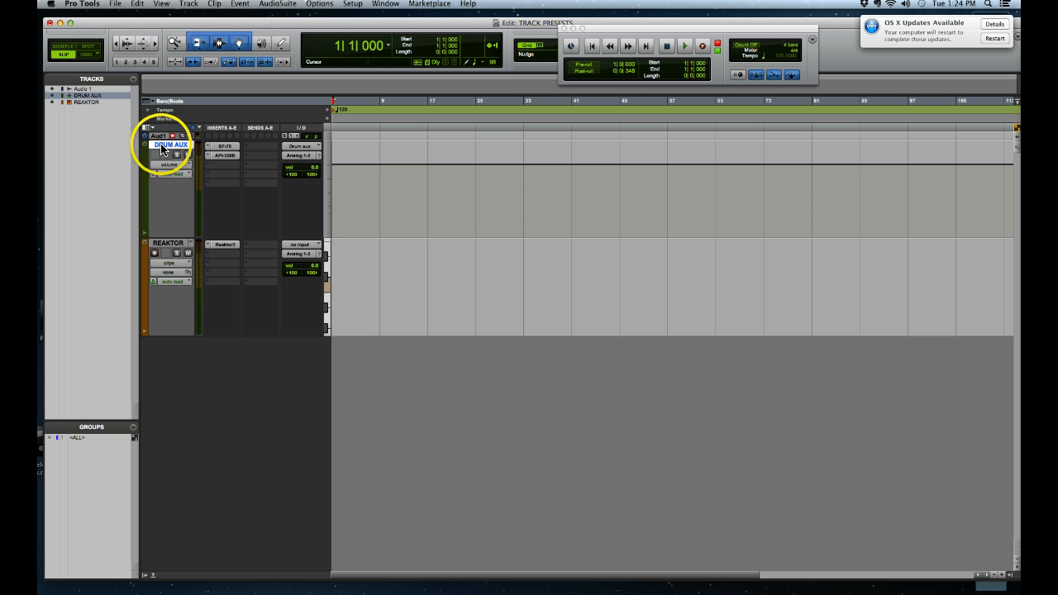
Export the selected DRUM AUX track as a new session, accepting the offered format and copy settings.
{"action": "left_click", "coordinate": [116, 4]}
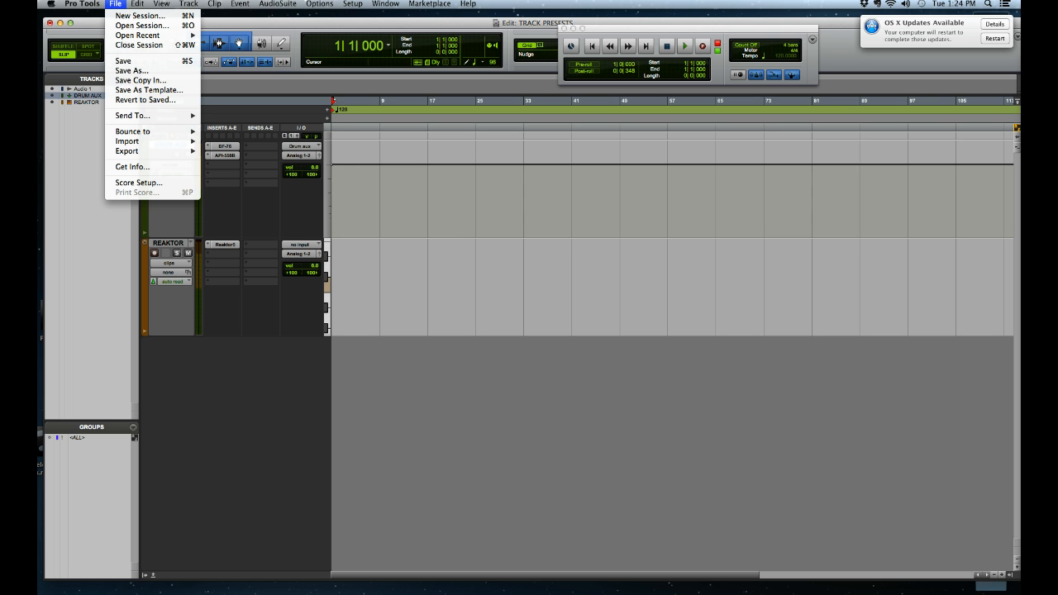
{"action": "mouse_move", "coordinate": [148, 150]}
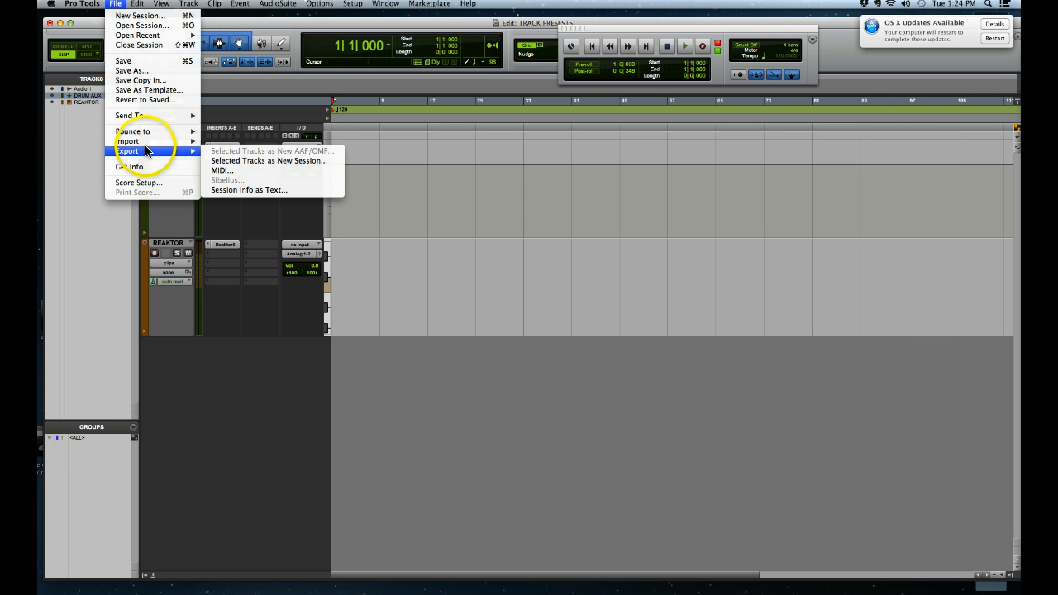
{"action": "left_click", "coordinate": [249, 161]}
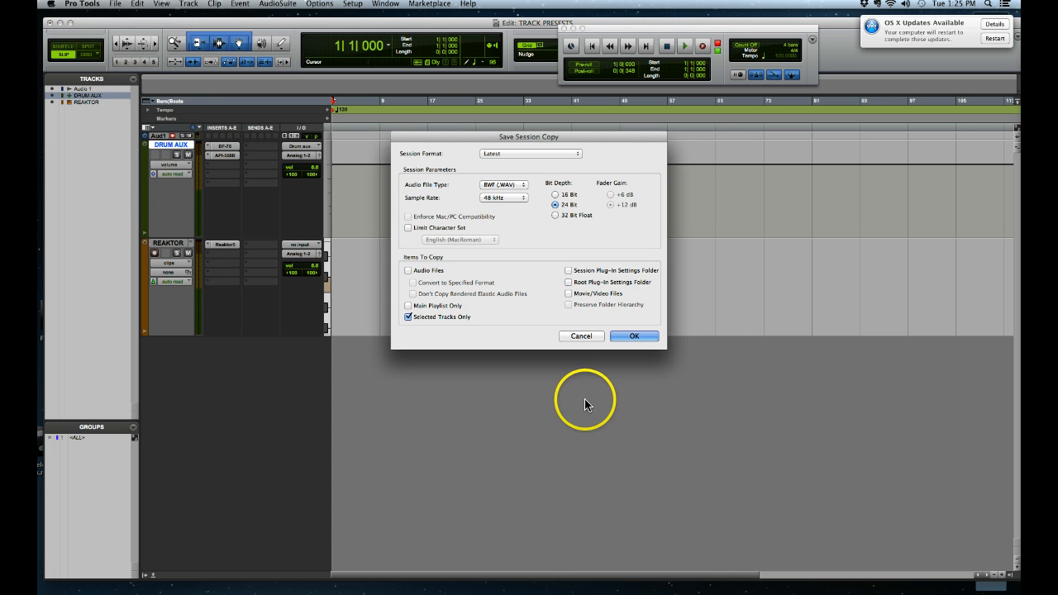
{"action": "left_click", "coordinate": [634, 338]}
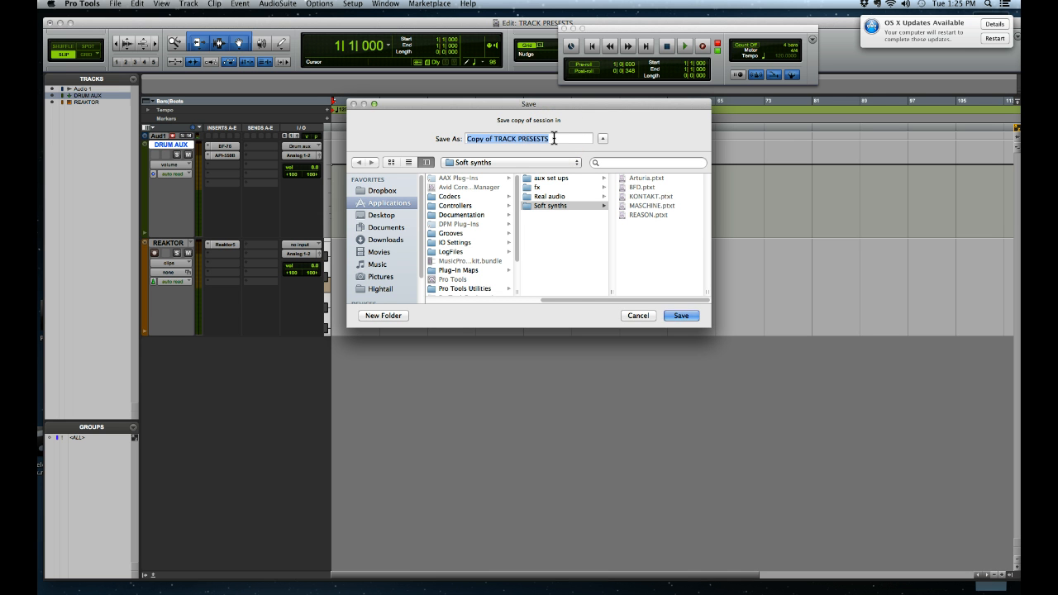
Save the session copy as "drum aux" in the Track Presets folder under Applications, Avid, Pro Tools.
{"action": "left_click", "coordinate": [503, 162]}
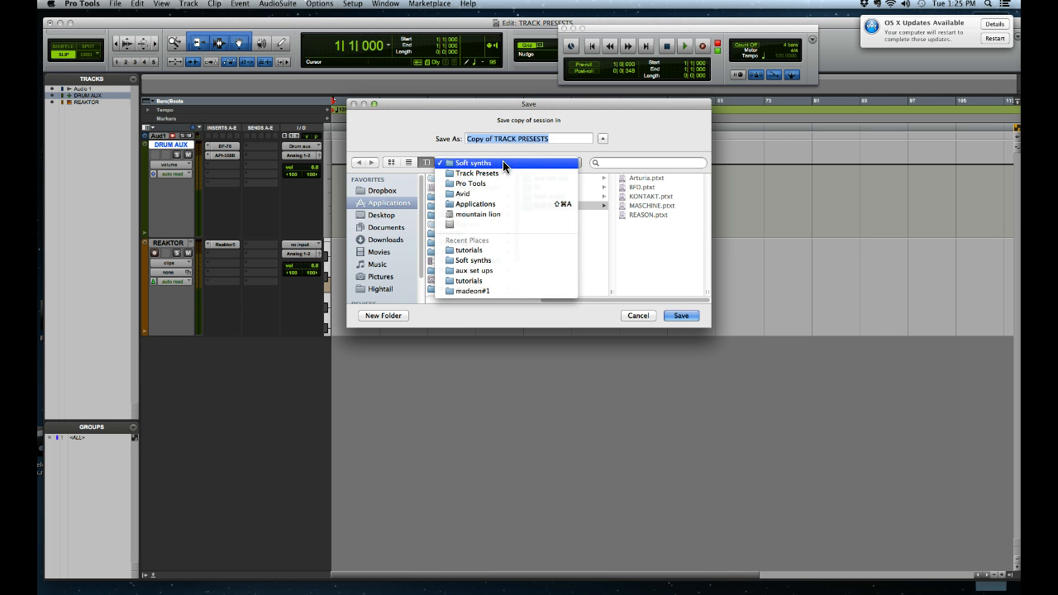
{"action": "left_click", "coordinate": [473, 204]}
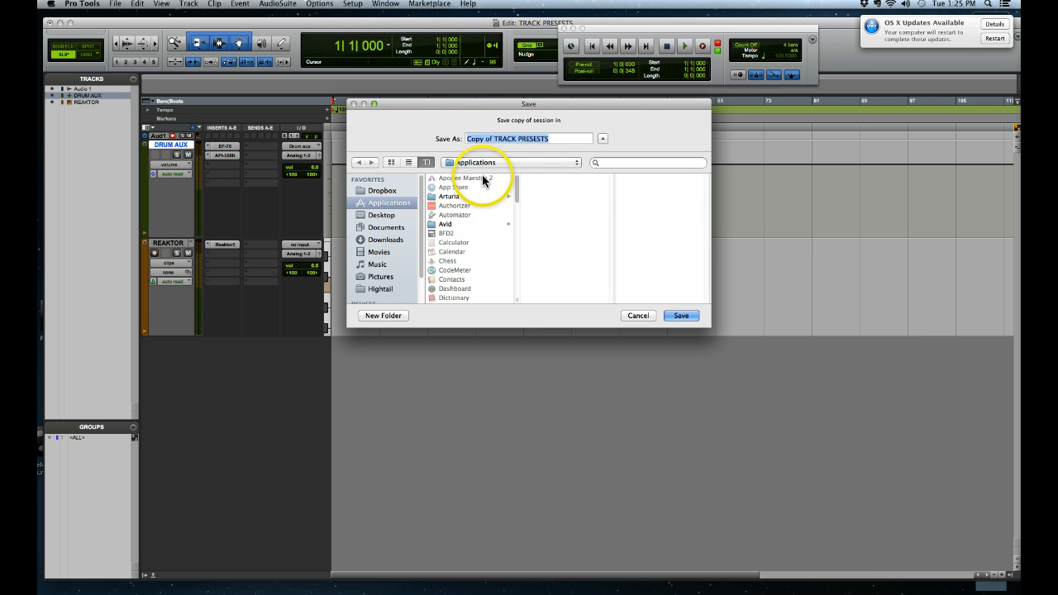
{"action": "left_click", "coordinate": [451, 224]}
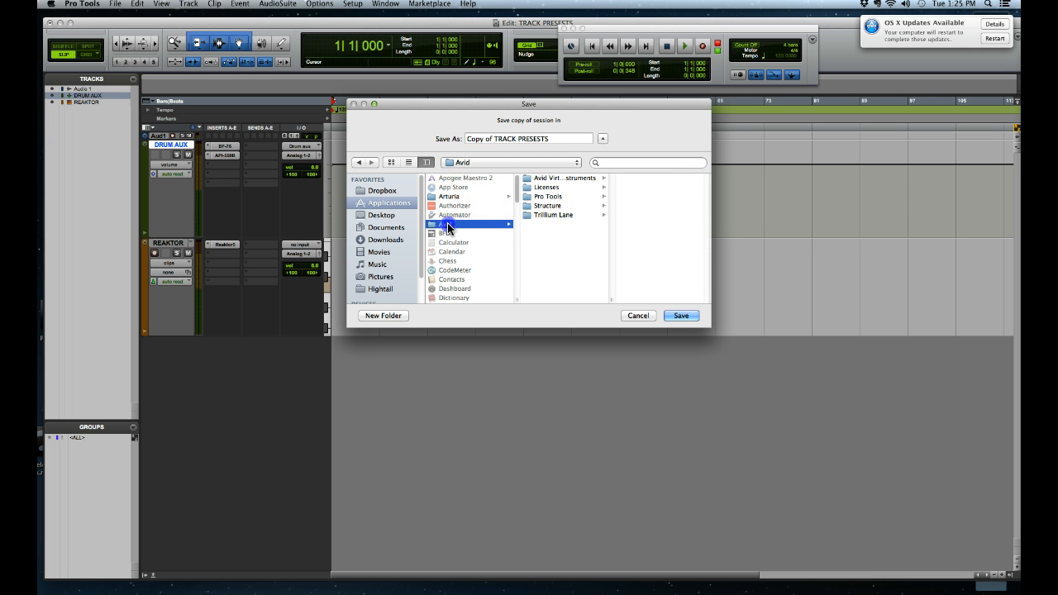
{"action": "left_click", "coordinate": [547, 196]}
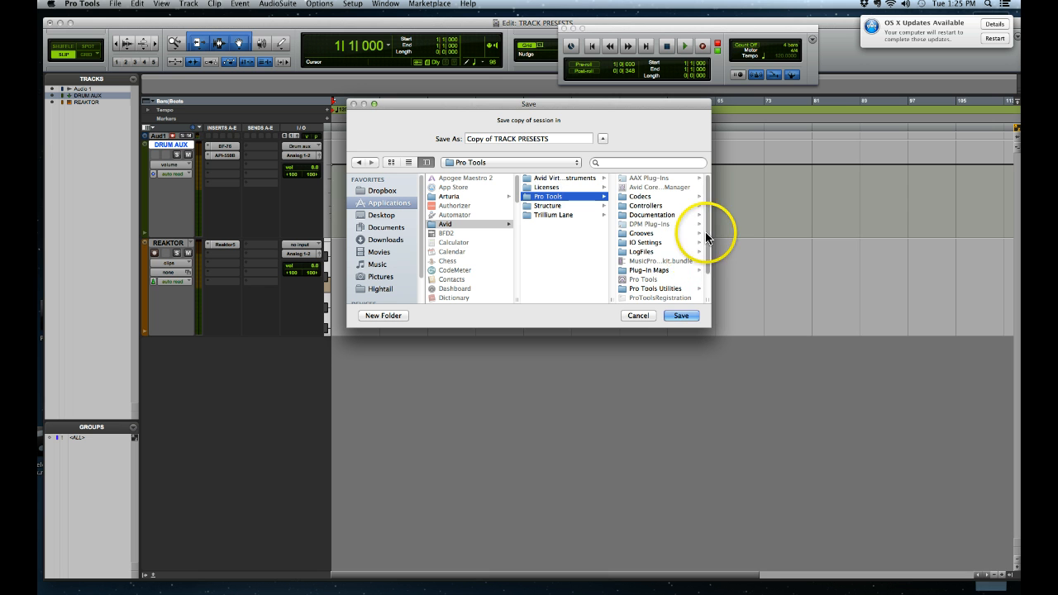
{"action": "left_click_drag", "start_coordinate": [706, 238], "coordinate": [703, 284]}
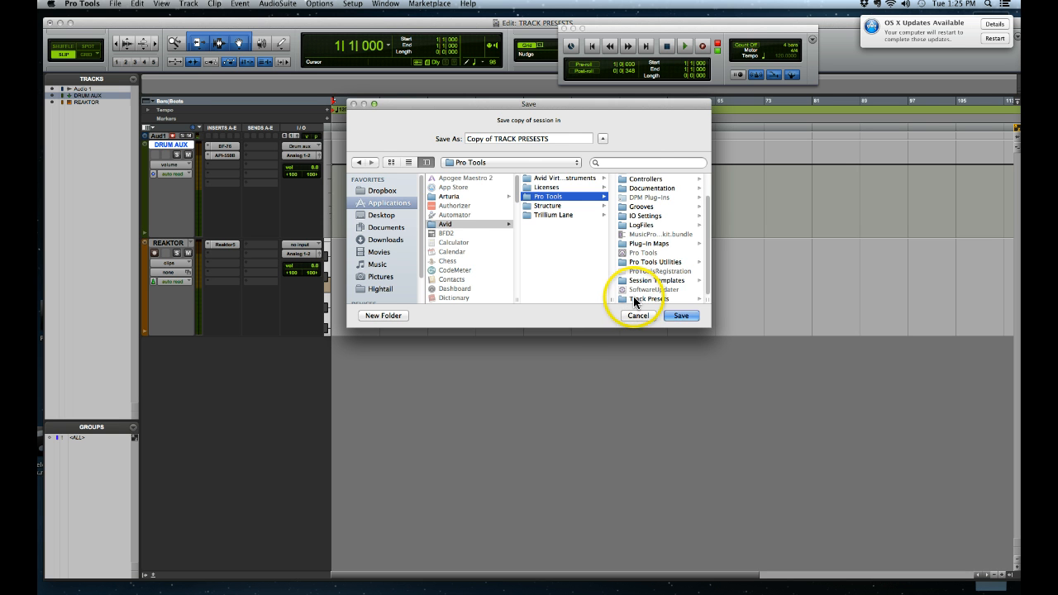
{"action": "left_click", "coordinate": [627, 299]}
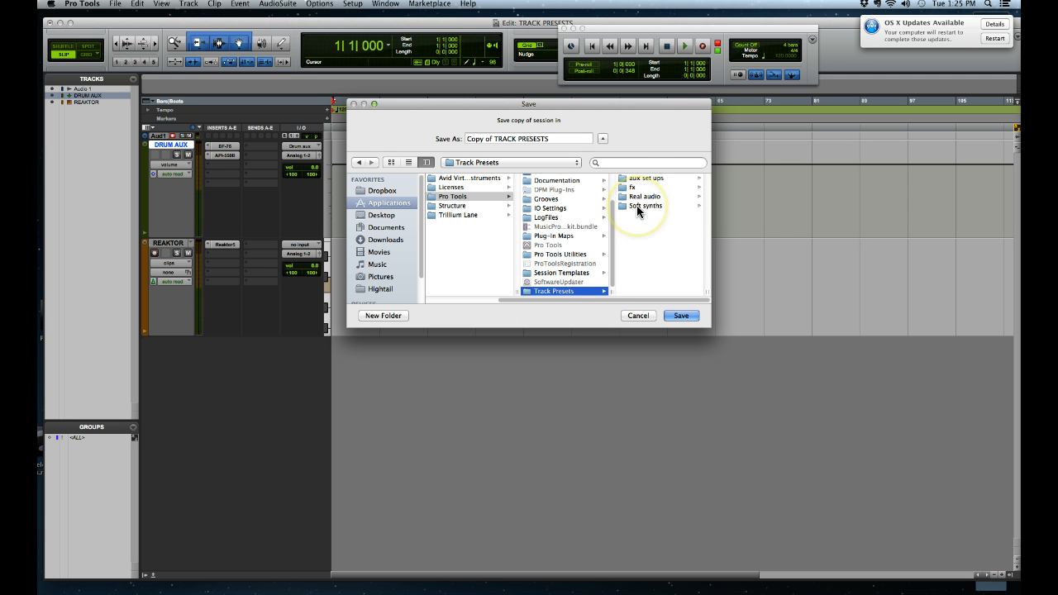
{"action": "left_click_drag", "start_coordinate": [560, 138], "coordinate": [407, 133]}
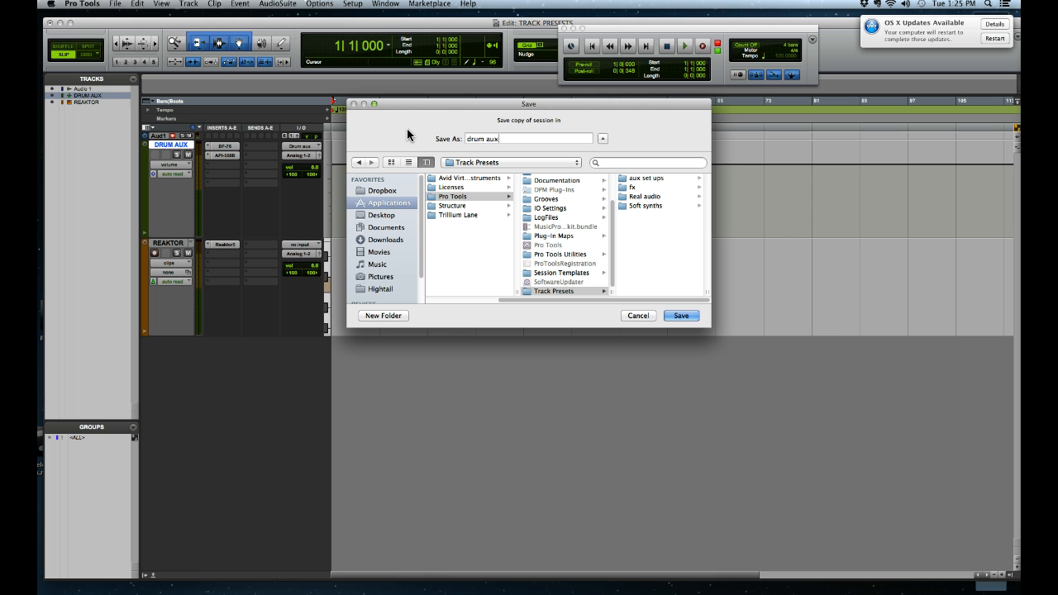
{"action": "key", "text": "Return"}
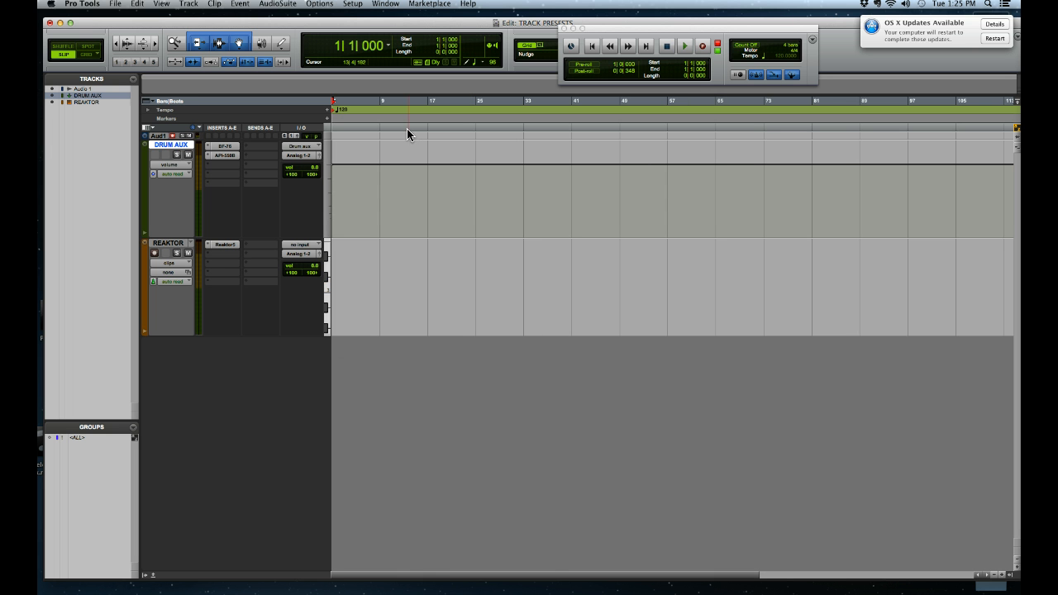
Switch to Finder and open the Track Presets folder under Applications, Avid, Pro Tools.
{"action": "left_click_drag", "start_coordinate": [444, 29], "coordinate": [445, 33]}
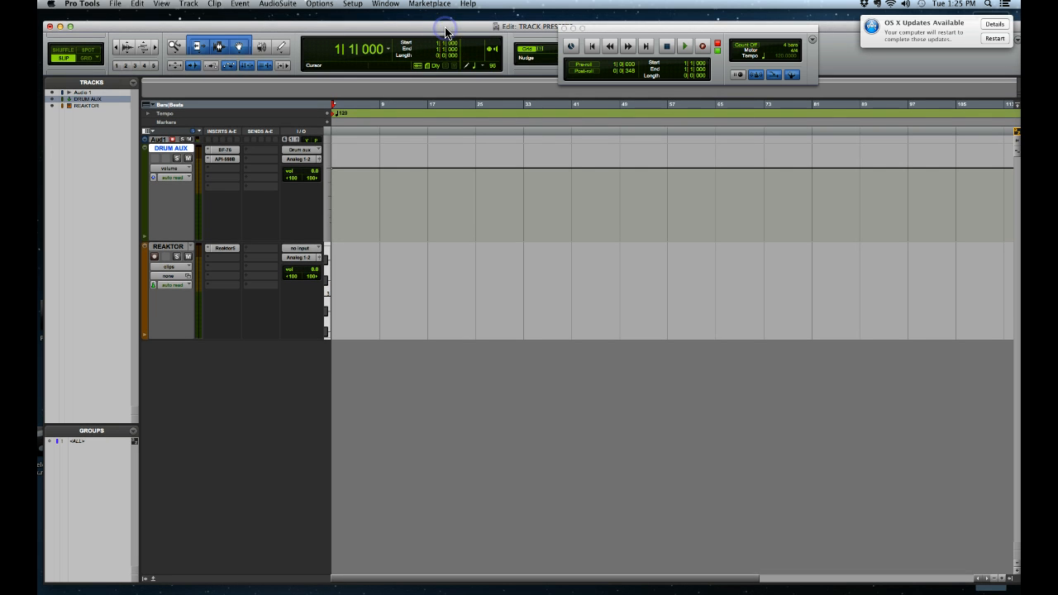
{"action": "left_click", "coordinate": [409, 18]}
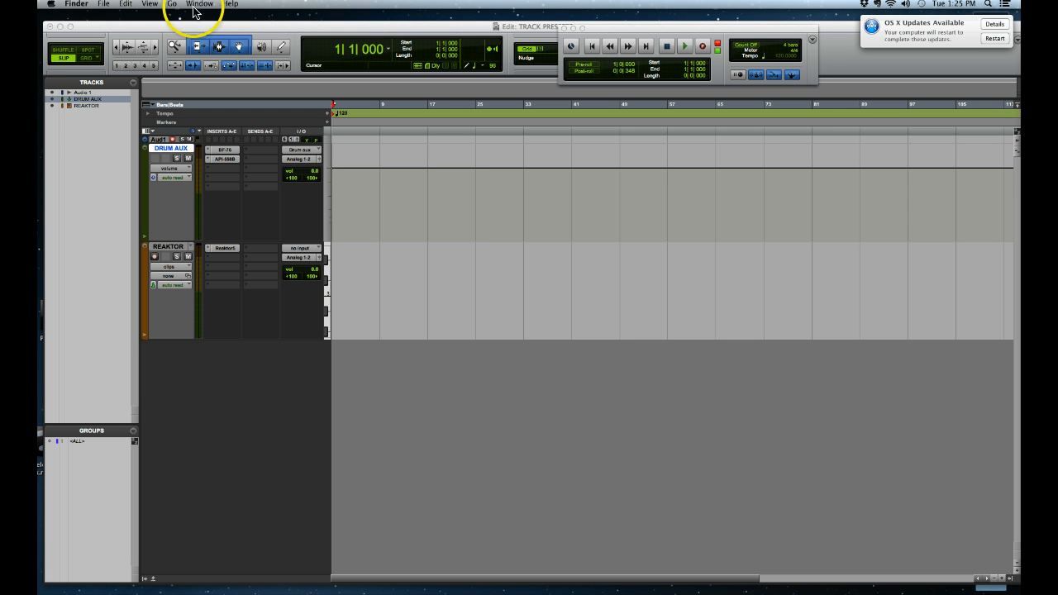
{"action": "left_click", "coordinate": [172, 4]}
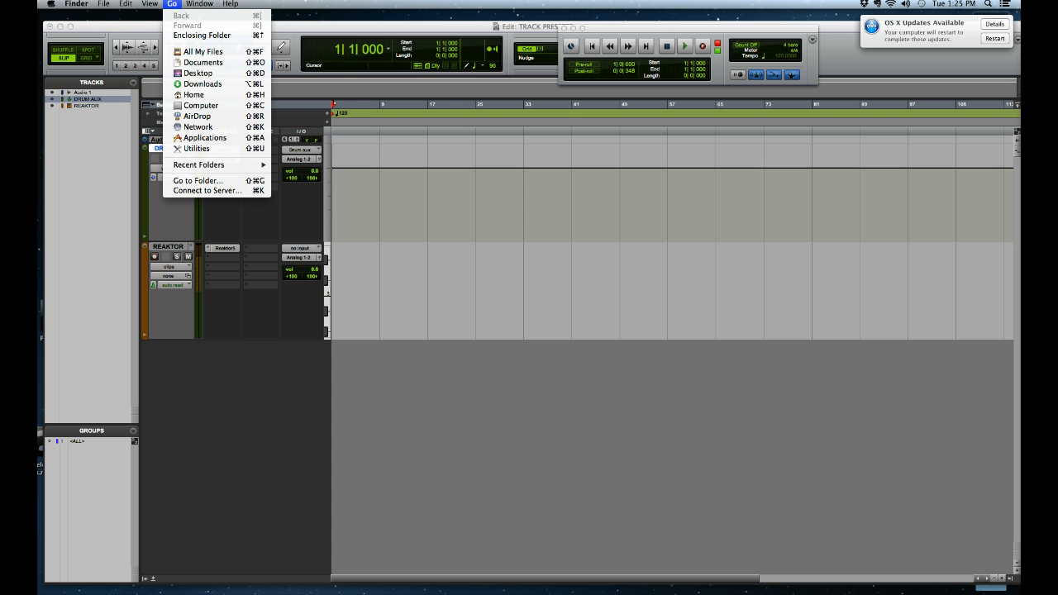
{"action": "left_click", "coordinate": [198, 137]}
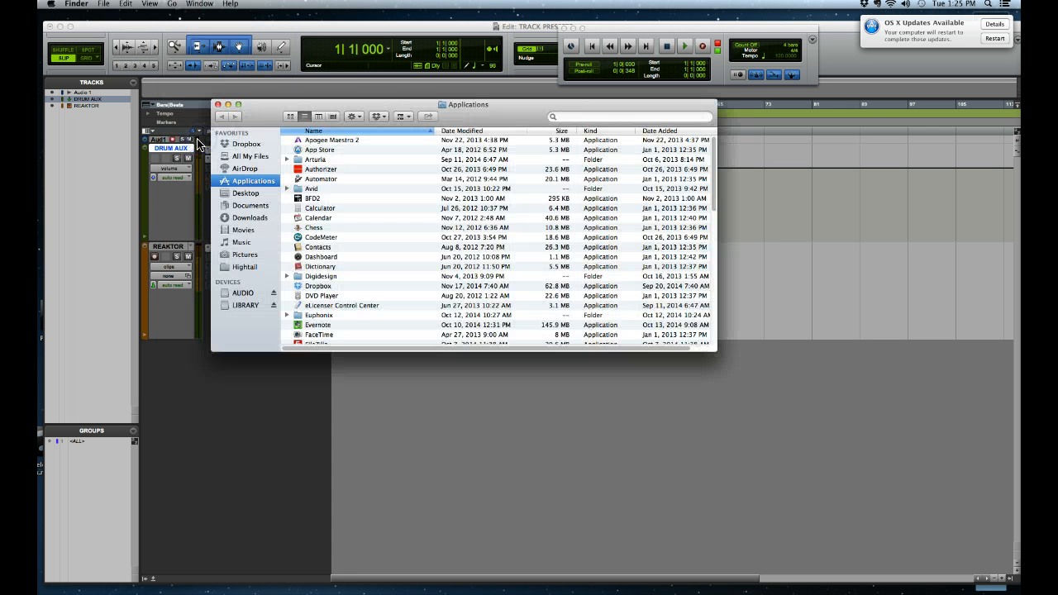
{"action": "double_click", "coordinate": [311, 188]}
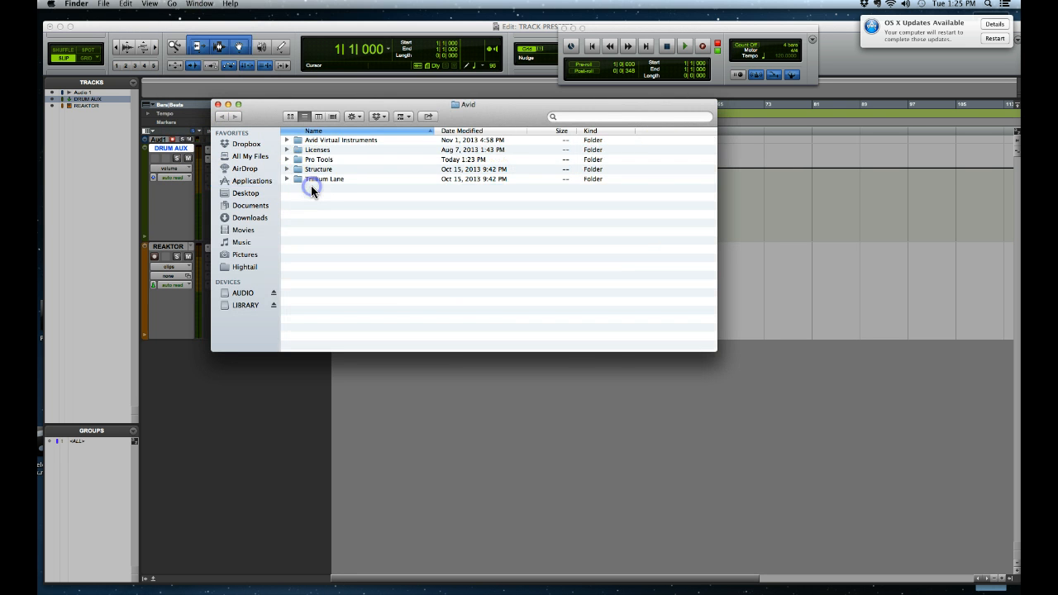
{"action": "double_click", "coordinate": [316, 159]}
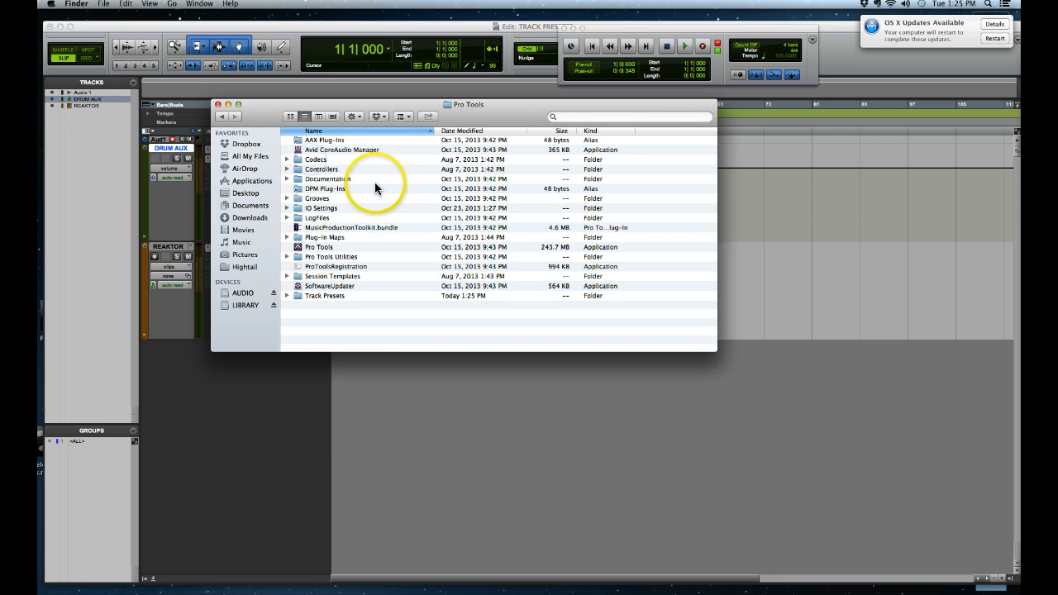
{"action": "double_click", "coordinate": [331, 295]}
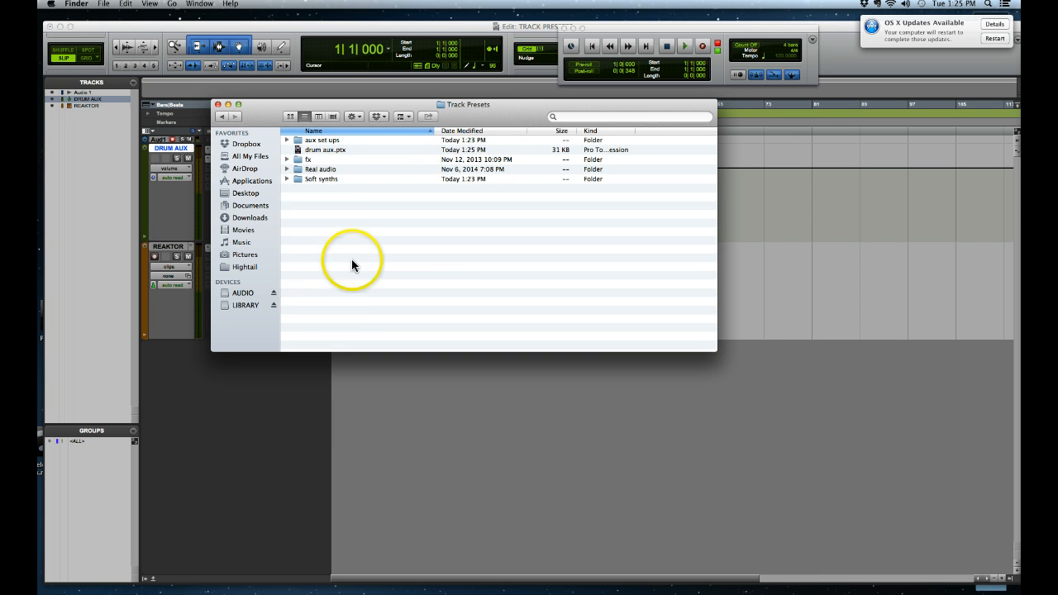
Move drum aux.ptx into the "aux set ups" folder and open that folder.
{"action": "double_click", "coordinate": [312, 142]}
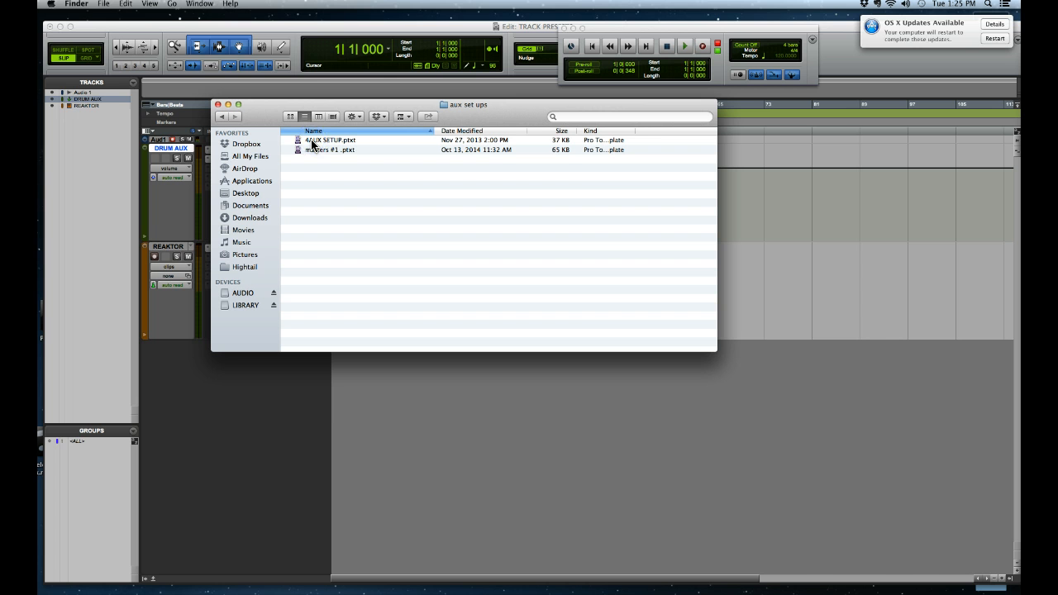
{"action": "left_click", "coordinate": [222, 117]}
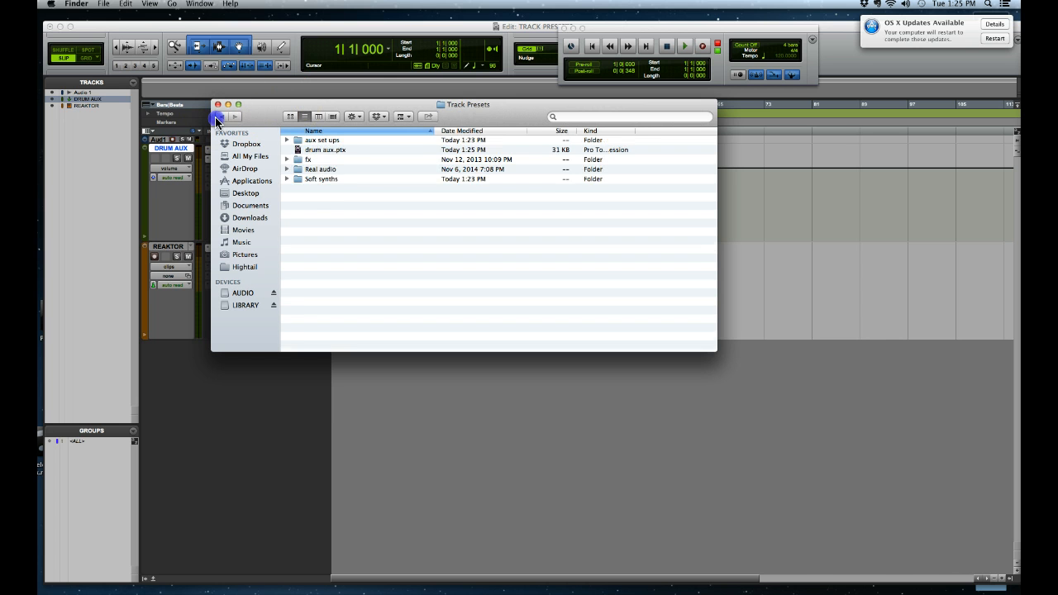
{"action": "left_click_drag", "start_coordinate": [320, 150], "coordinate": [321, 142]}
{"action": "double_click", "coordinate": [311, 141]}
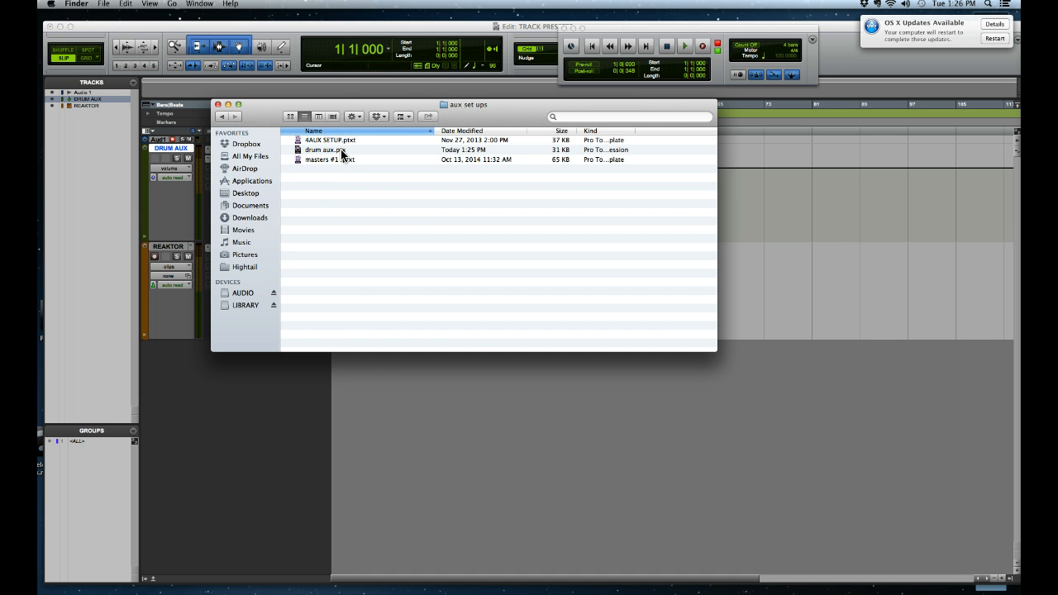
Rename drum aux.ptx as drum aux.ptxt to make it a template, and close the folder window.
{"action": "left_click", "coordinate": [341, 153]}
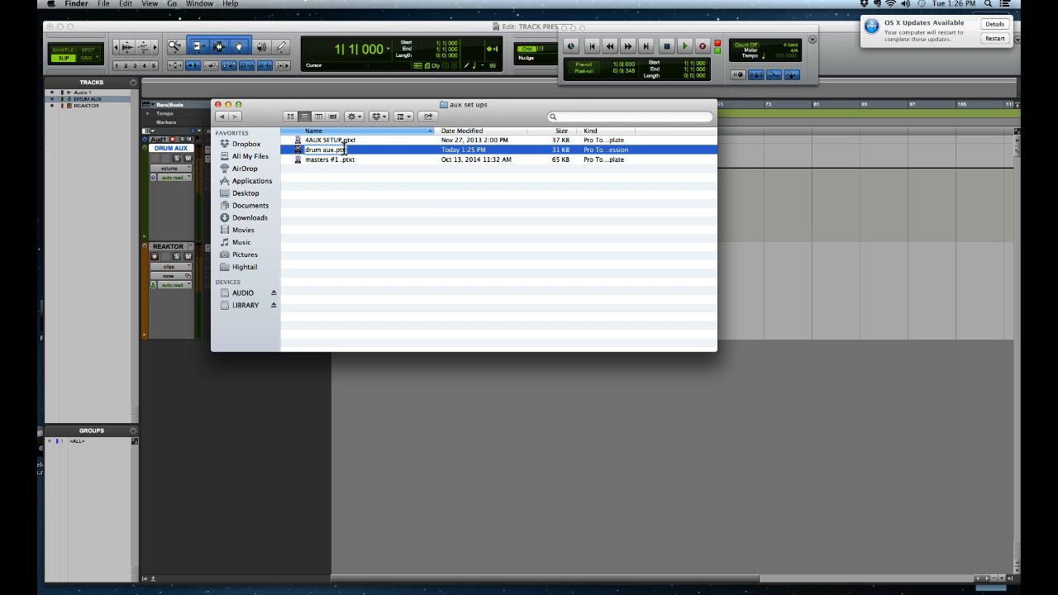
{"action": "type", "text": "t"}
{"action": "key", "text": "Return"}
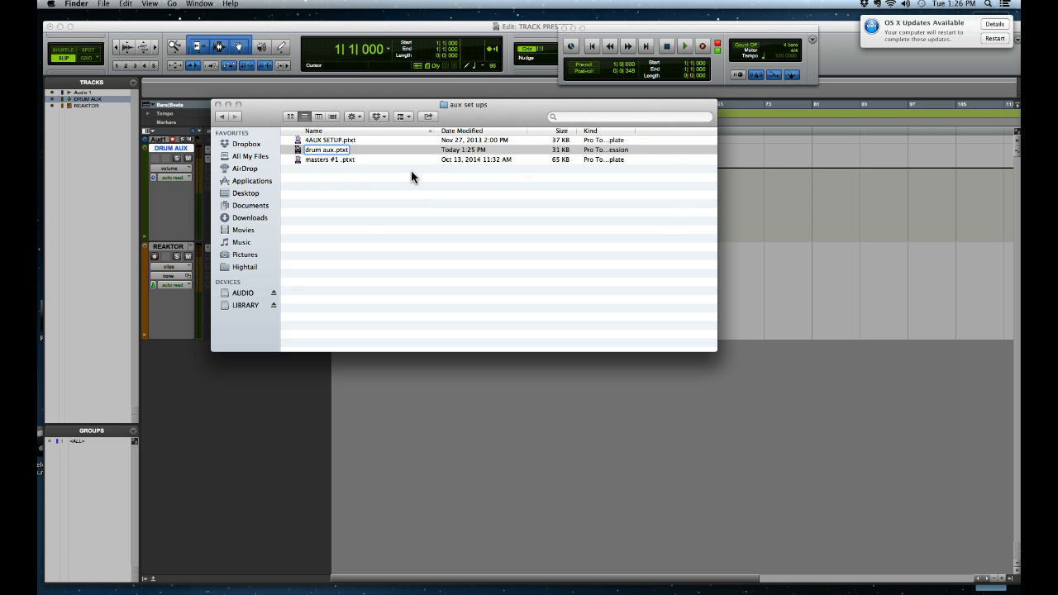
{"action": "left_click", "coordinate": [597, 205]}
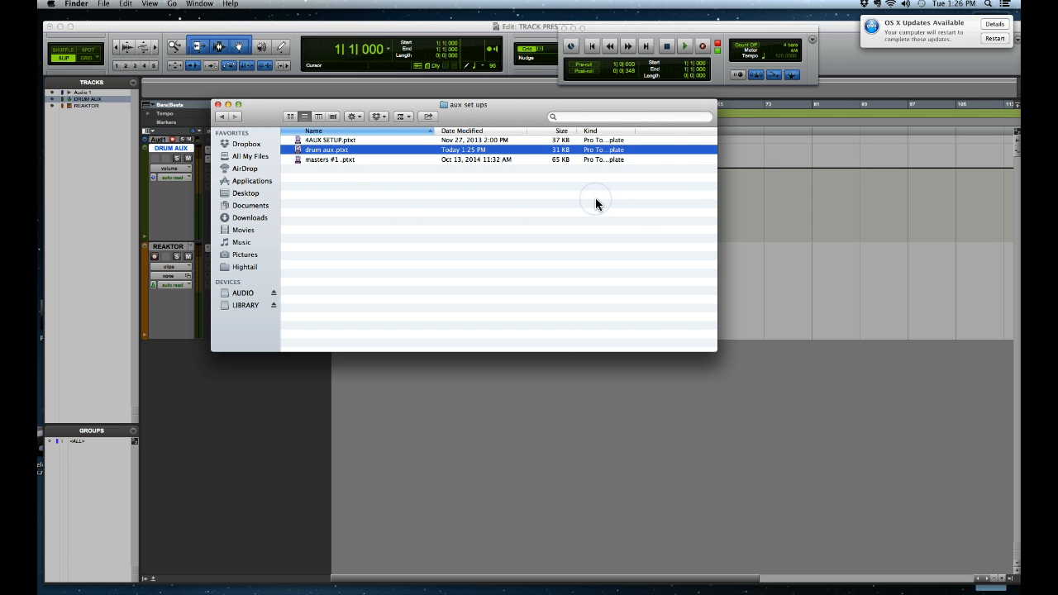
{"action": "left_click", "coordinate": [216, 104]}
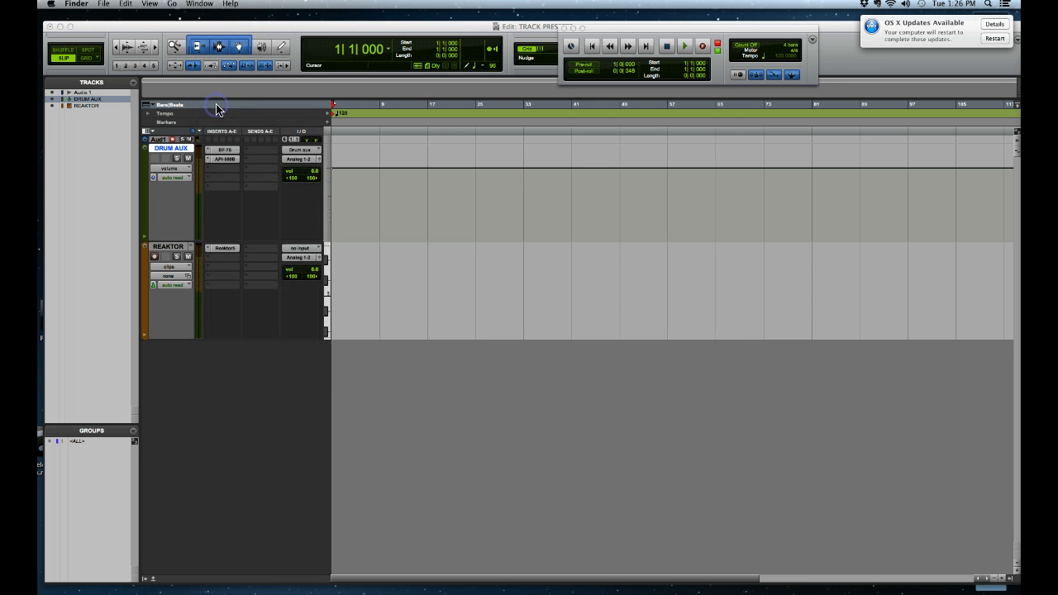
Switch back to Pro Tools and delete the DRUM AUX track from the session.
{"action": "left_click", "coordinate": [256, 31]}
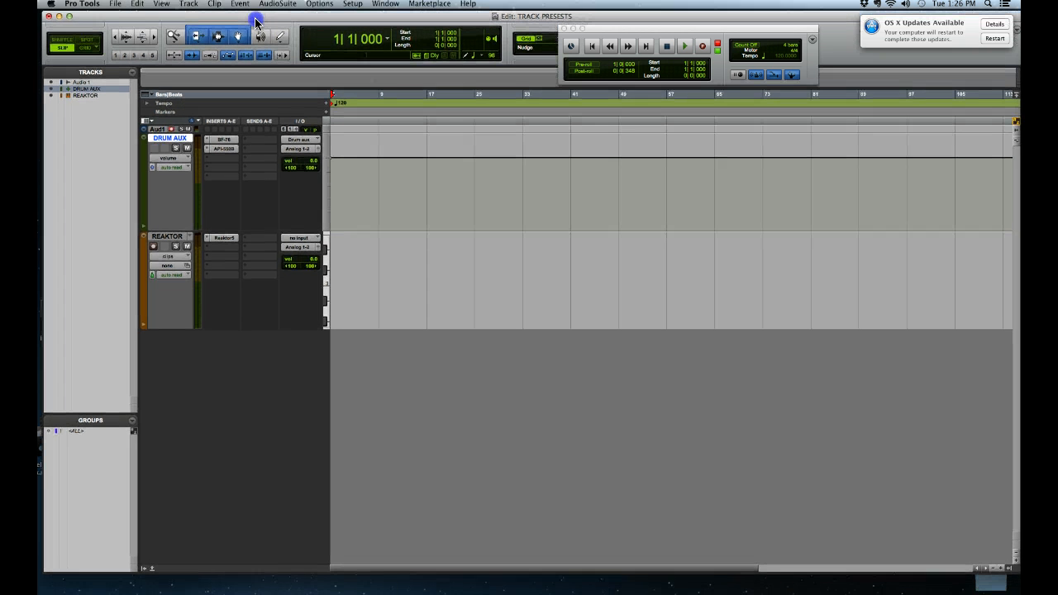
{"action": "left_click", "coordinate": [168, 138]}
{"action": "left_click", "coordinate": [188, 4]}
{"action": "left_click", "coordinate": [198, 64]}
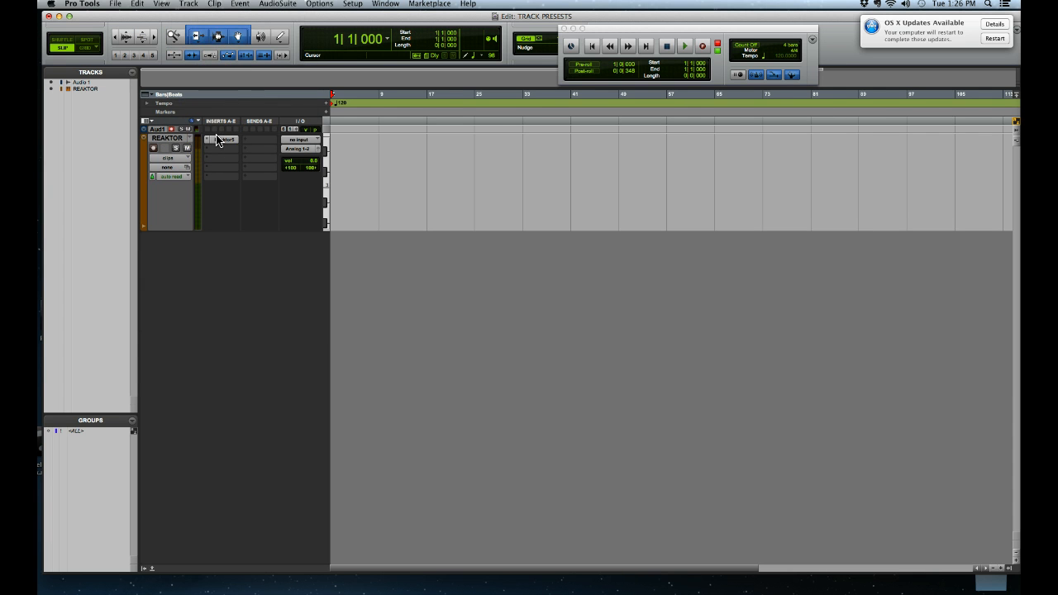
Create one new track from the drum aux preset in the aux set ups category.
{"action": "key", "text": "super+shift+n"}
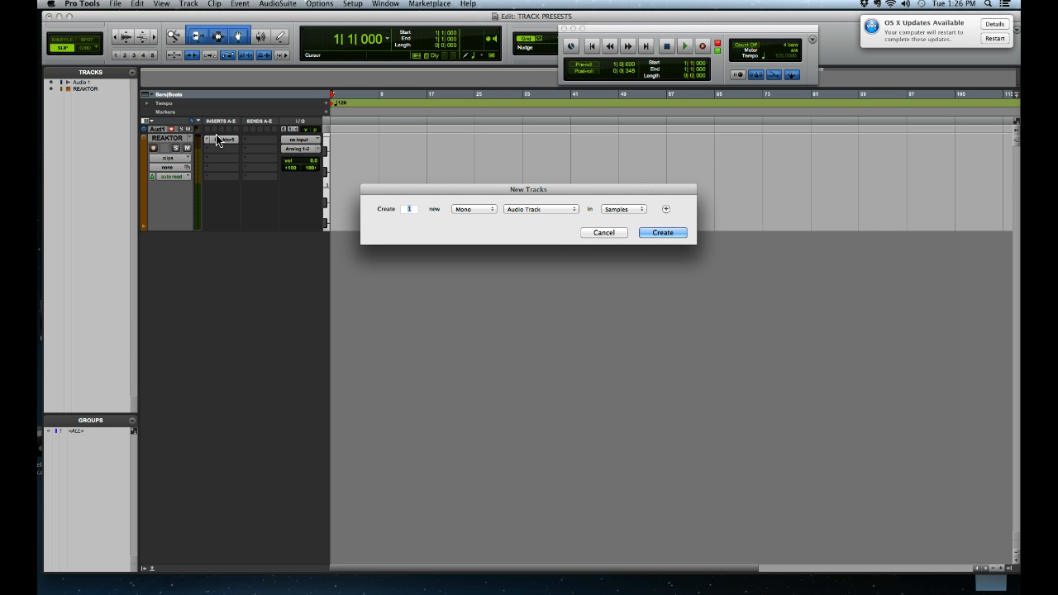
{"action": "left_click", "coordinate": [525, 210]}
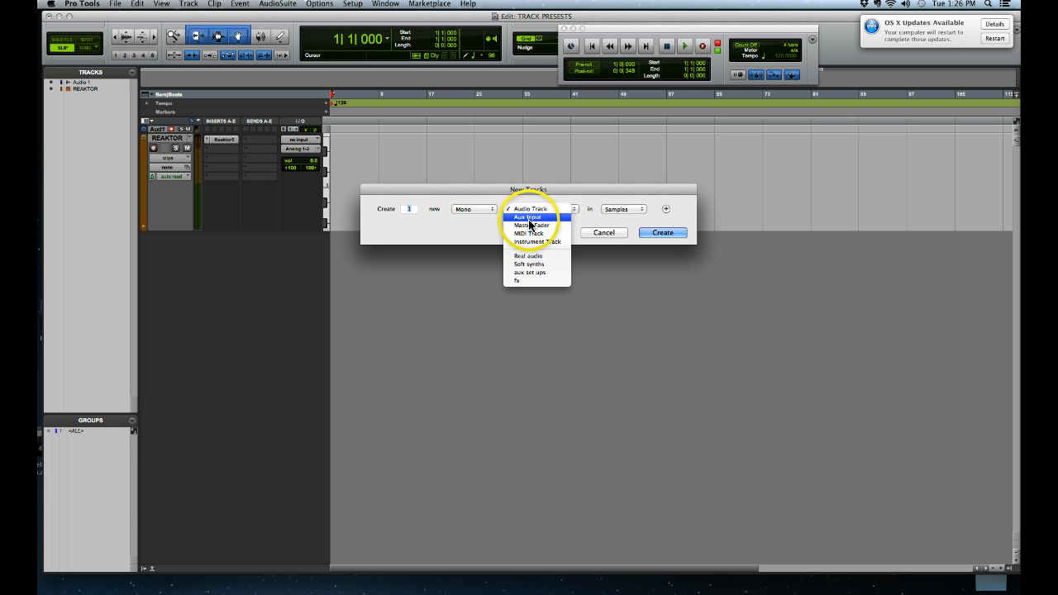
{"action": "left_click", "coordinate": [526, 273]}
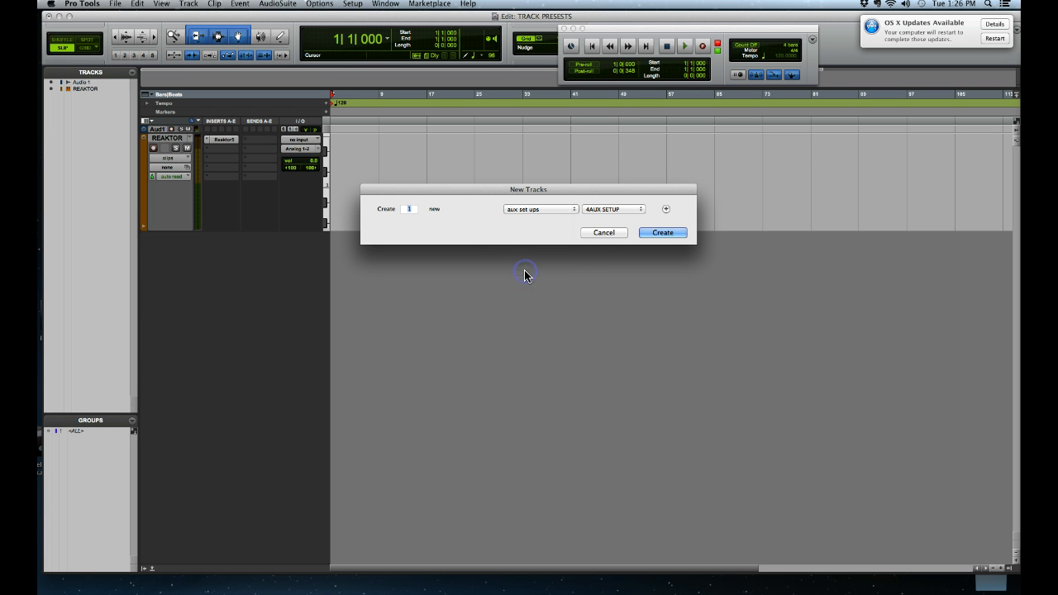
{"action": "left_click", "coordinate": [599, 212]}
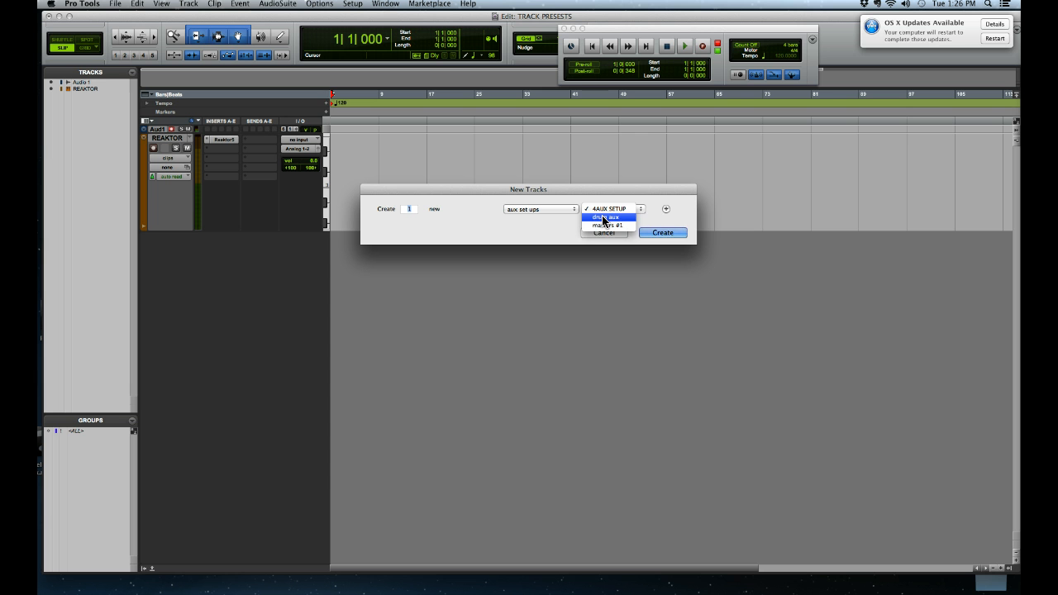
{"action": "left_click", "coordinate": [604, 219]}
{"action": "left_click", "coordinate": [663, 231]}
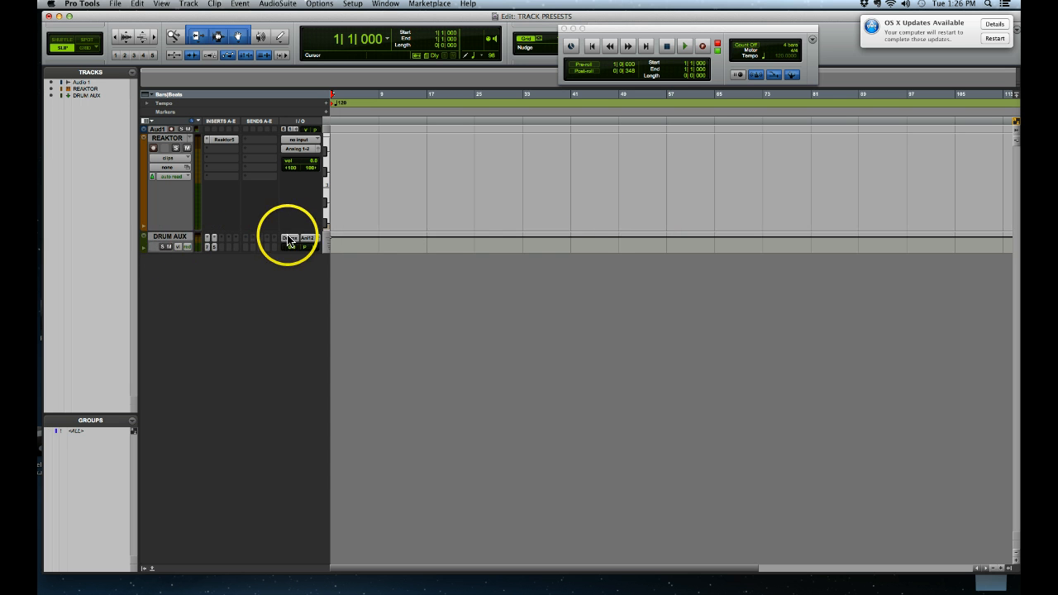
Open the API-550B insert on the DRUM AUX track to check the recalled plug-in, and close its window.
{"action": "left_click", "coordinate": [206, 246]}
{"action": "left_click", "coordinate": [213, 247]}
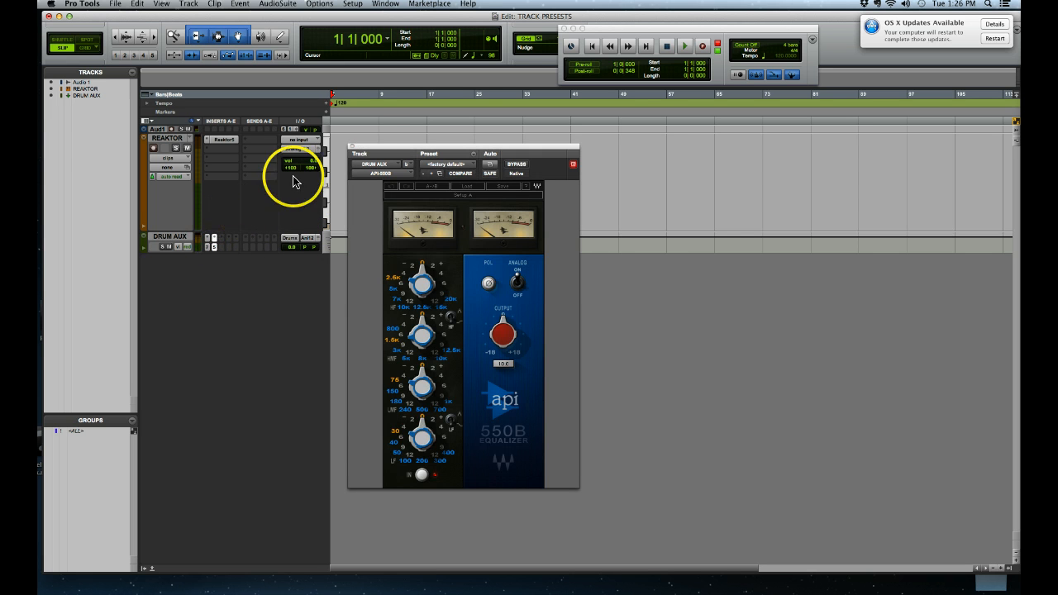
{"action": "left_click", "coordinate": [351, 147]}
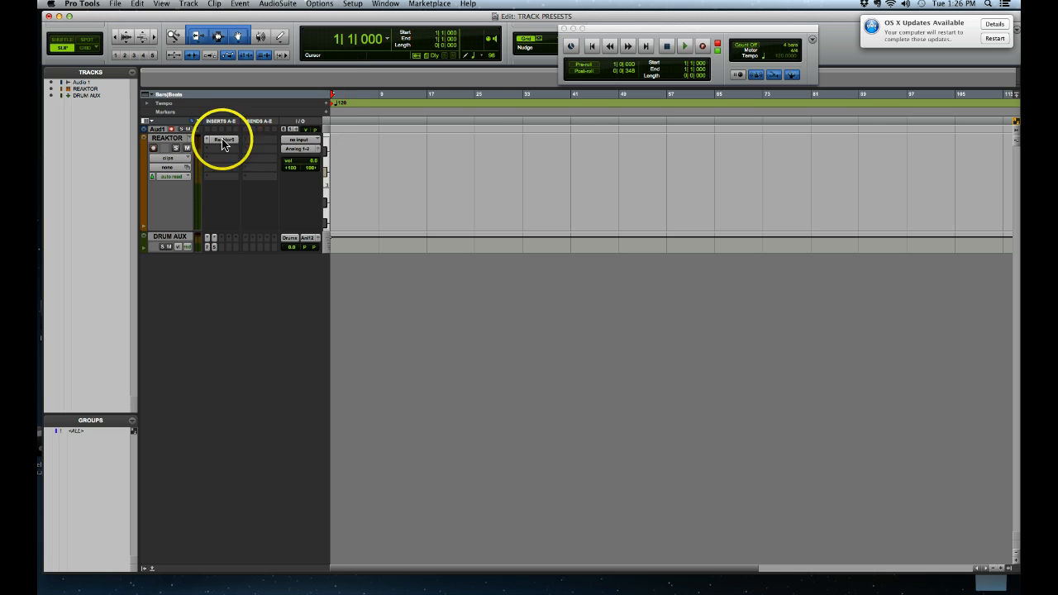
Select the REAKTOR track, view its Reaktor5 instrument insert, and close the plug-in window.
{"action": "left_click", "coordinate": [175, 139]}
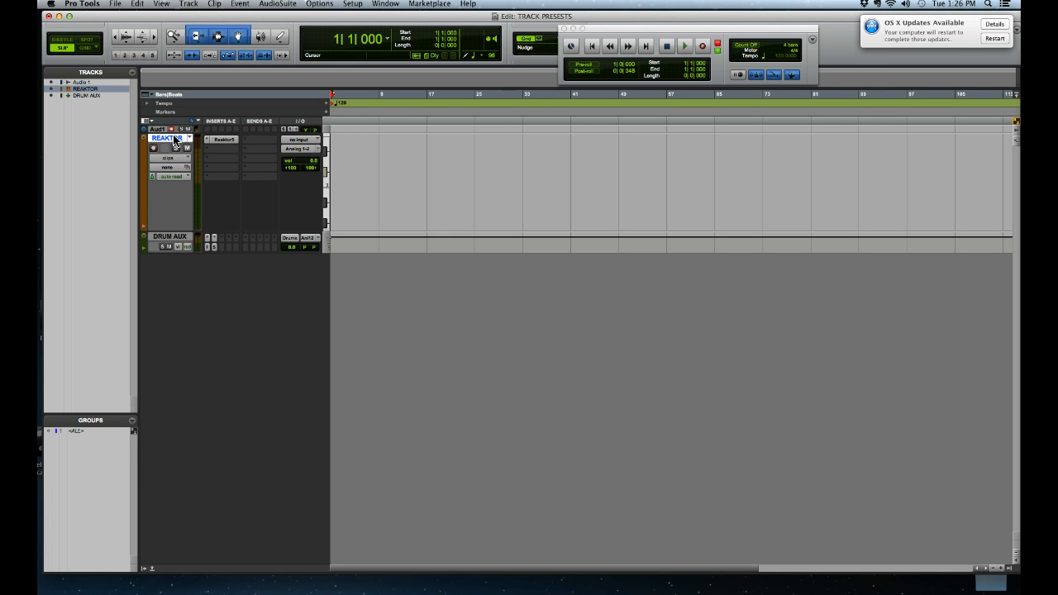
{"action": "left_click", "coordinate": [222, 140]}
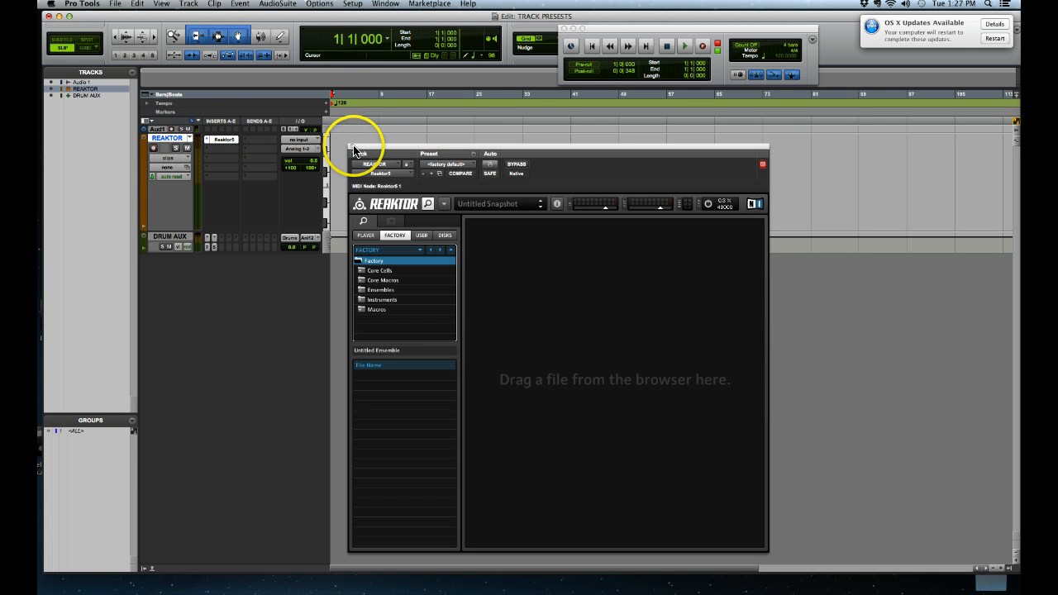
{"action": "left_click", "coordinate": [353, 149]}
Export the REAKTOR track as a new session, keeping the offered session copy settings with Selected Tracks Only.
{"action": "left_click", "coordinate": [165, 138]}
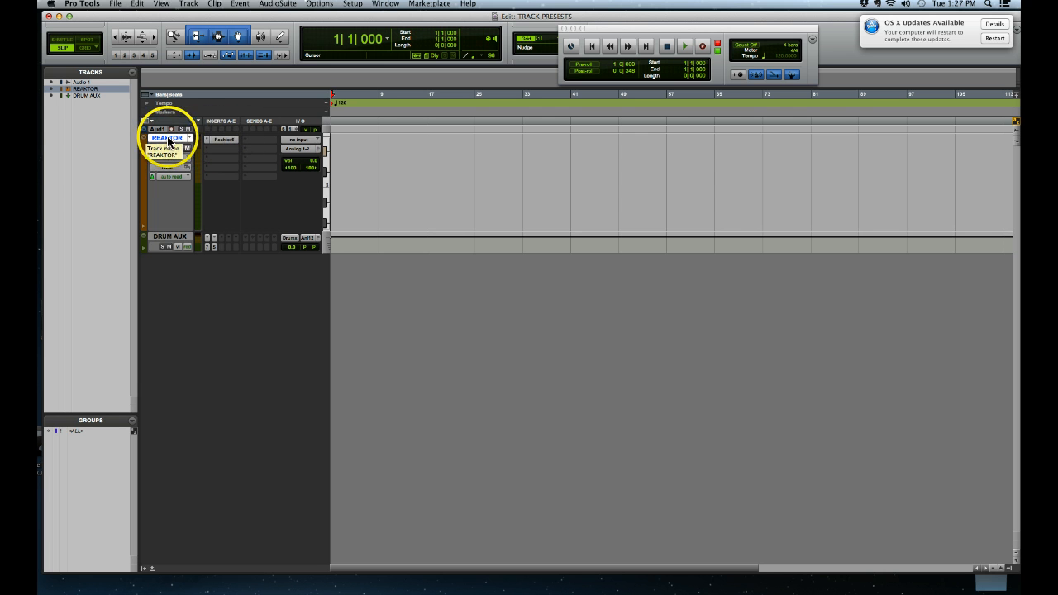
{"action": "left_click", "coordinate": [115, 4]}
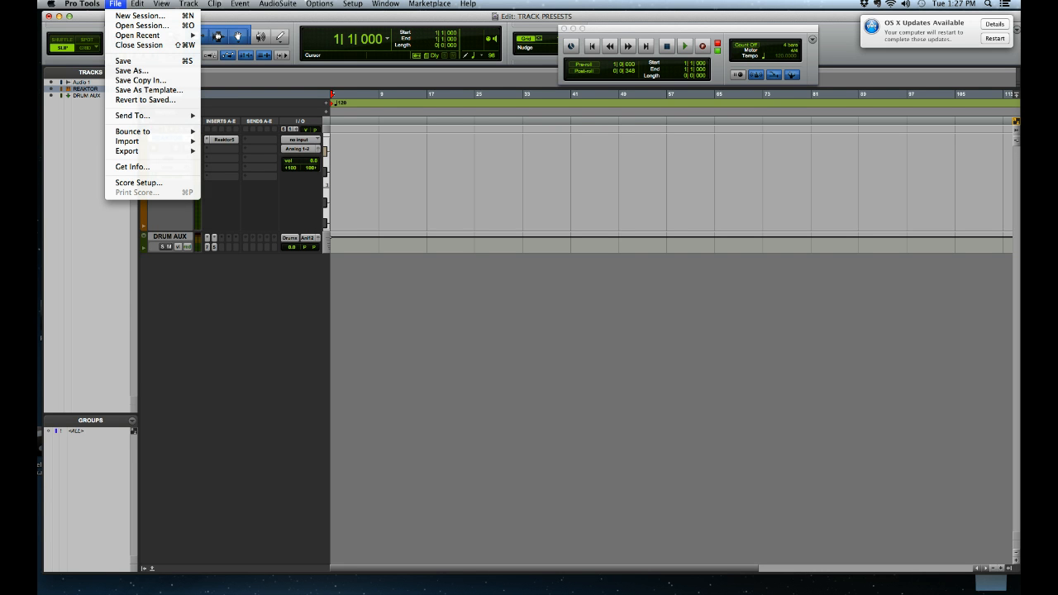
{"action": "mouse_move", "coordinate": [127, 151]}
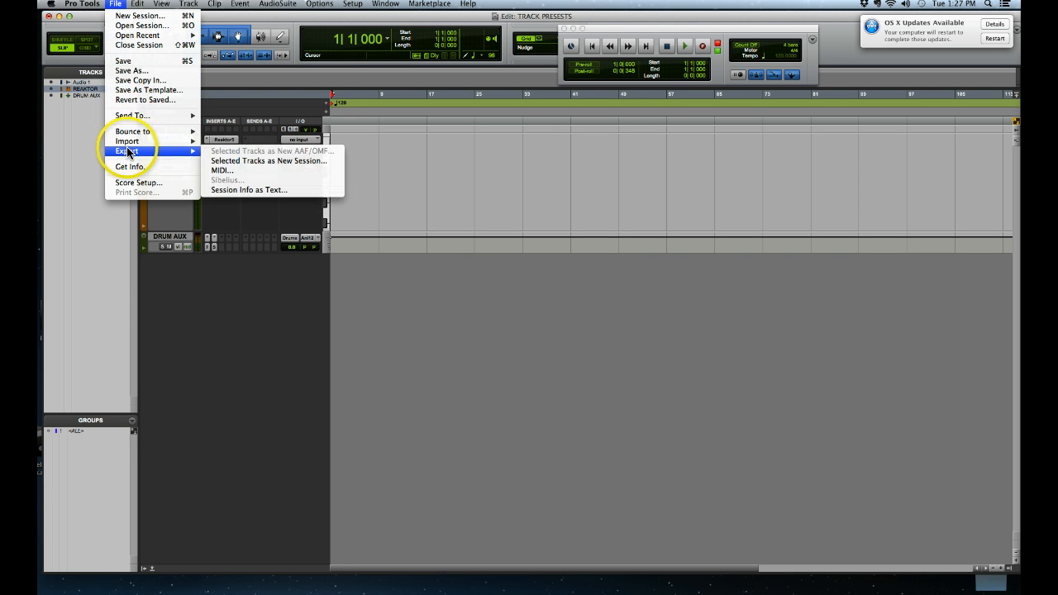
{"action": "left_click", "coordinate": [237, 161]}
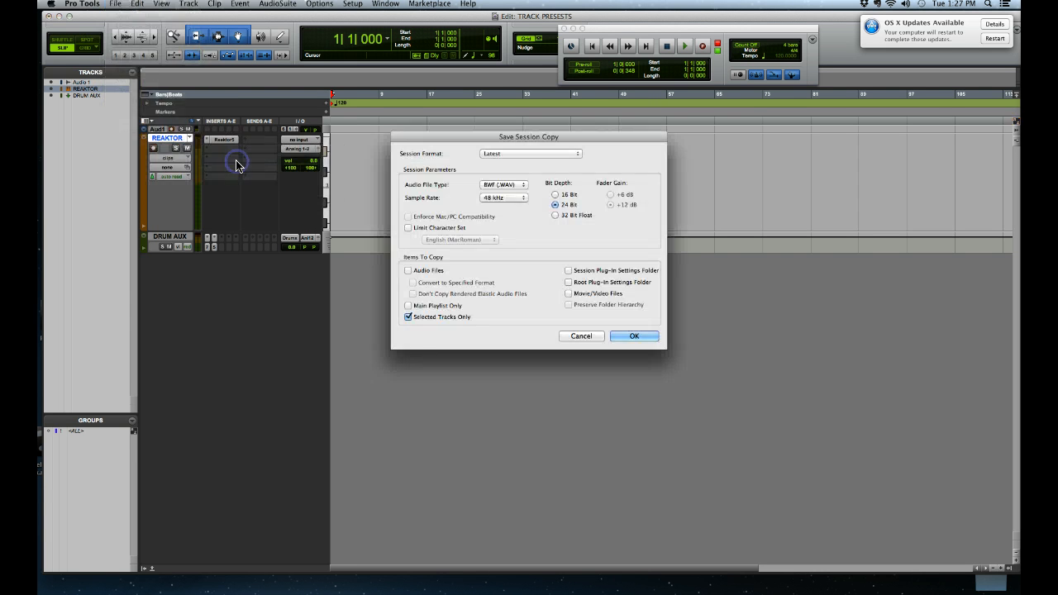
{"action": "left_click", "coordinate": [631, 334]}
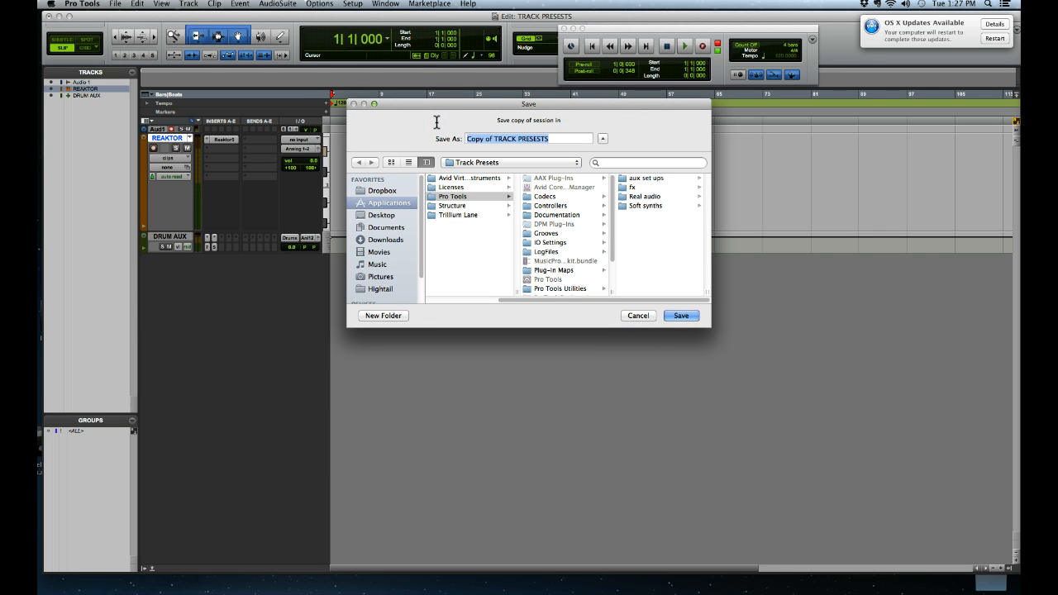
Name the session copy Reaktor and save it in the Soft synths folder under Pro Tools, Track Presets.
{"action": "type", "text": "Reaktor"}
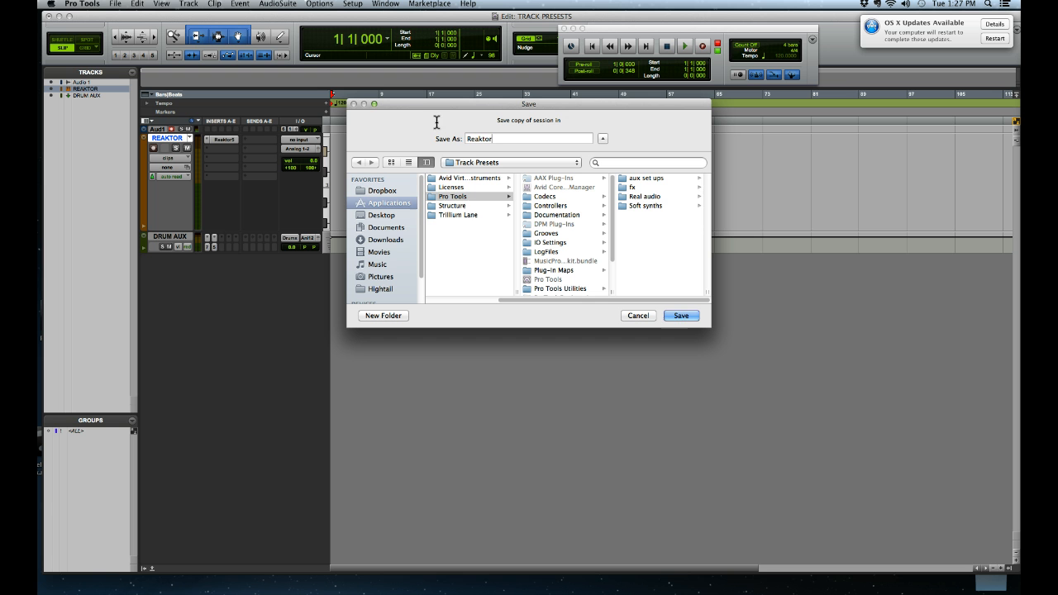
{"action": "left_click", "coordinate": [452, 196]}
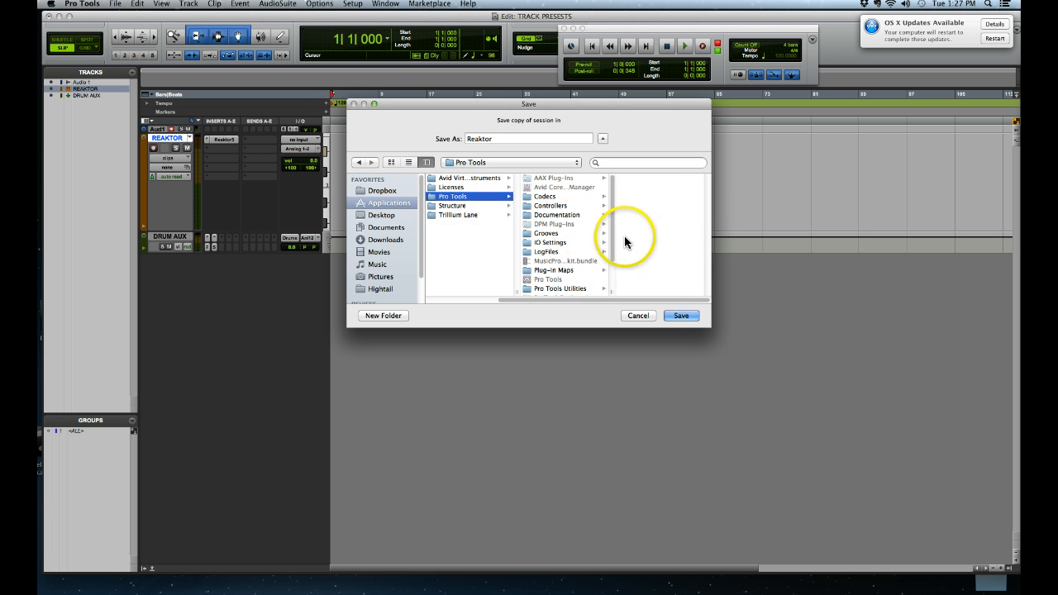
{"action": "left_click_drag", "start_coordinate": [612, 241], "coordinate": [608, 302]}
{"action": "left_click", "coordinate": [547, 291]}
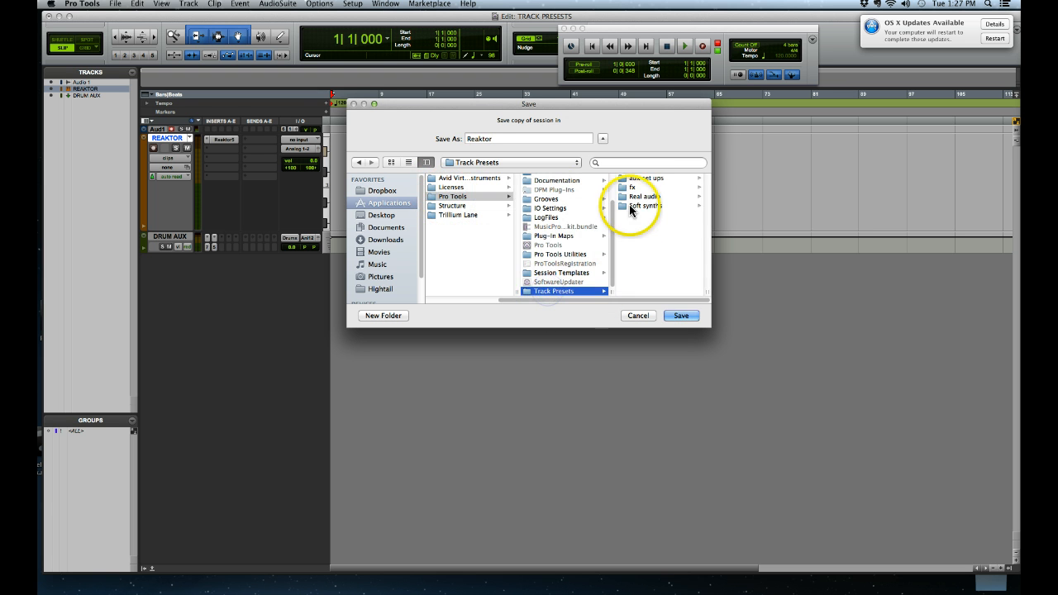
{"action": "left_click", "coordinate": [641, 206]}
{"action": "left_click", "coordinate": [680, 315]}
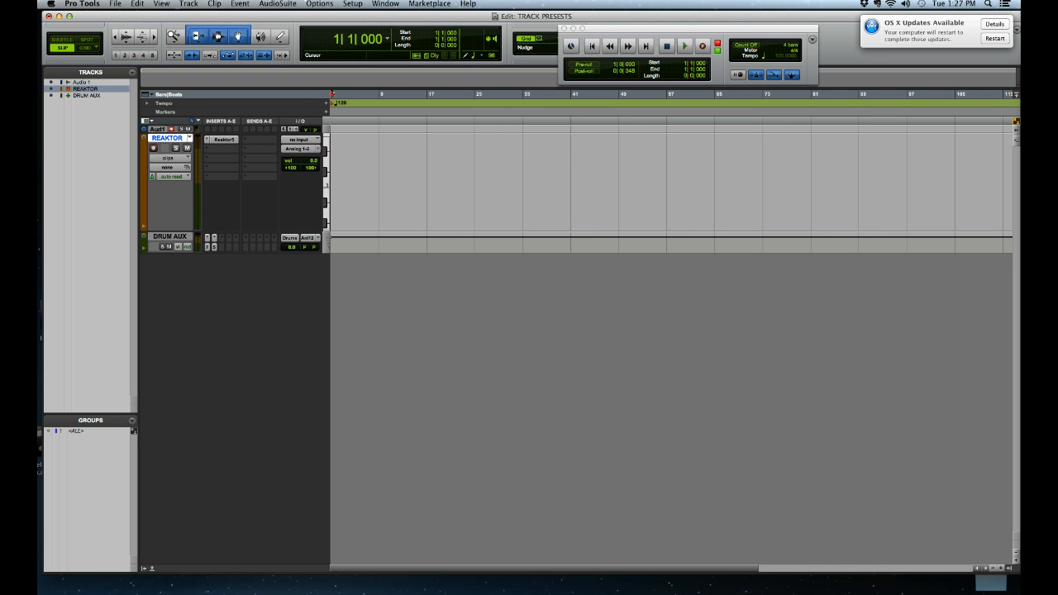
Switch to Finder and open the Soft synths folder under Applications, Avid, Pro Tools, Track Presets.
{"action": "left_click_drag", "start_coordinate": [260, 20], "coordinate": [261, 31]}
{"action": "left_click", "coordinate": [257, 15]}
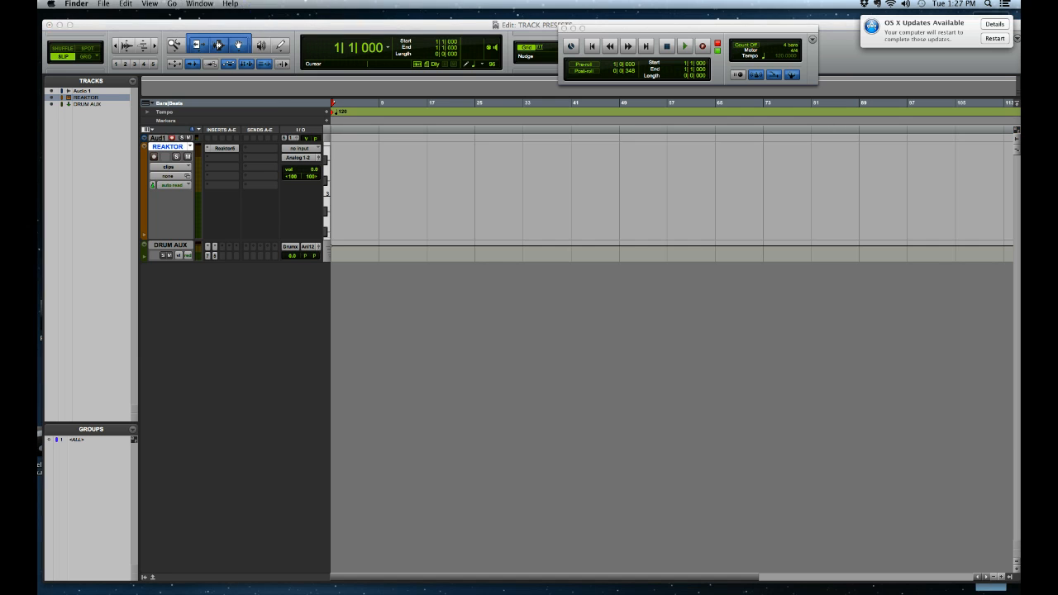
{"action": "left_click", "coordinate": [173, 4]}
{"action": "left_click", "coordinate": [206, 138]}
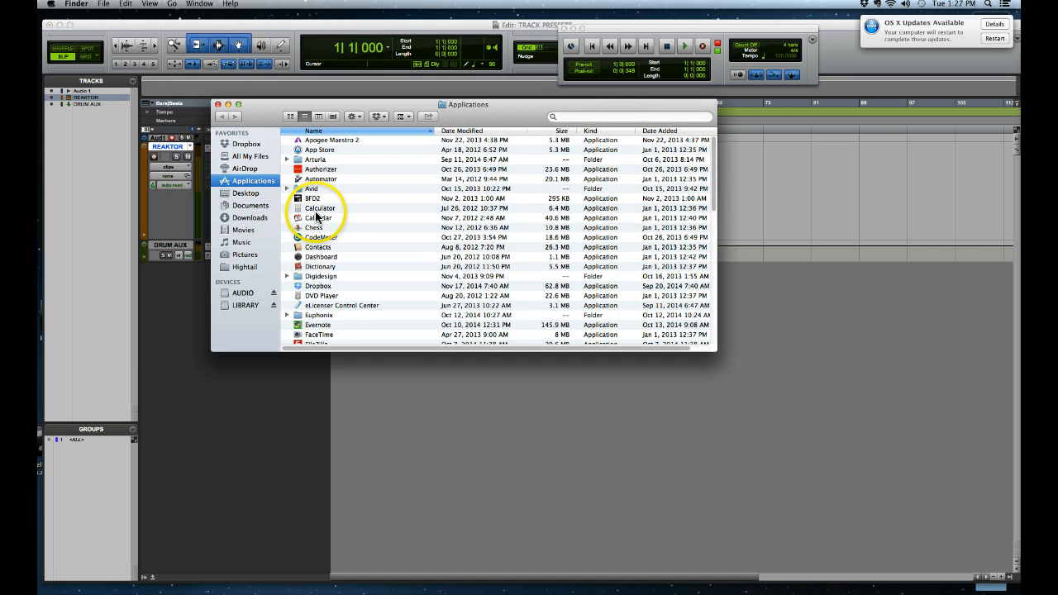
{"action": "double_click", "coordinate": [311, 189]}
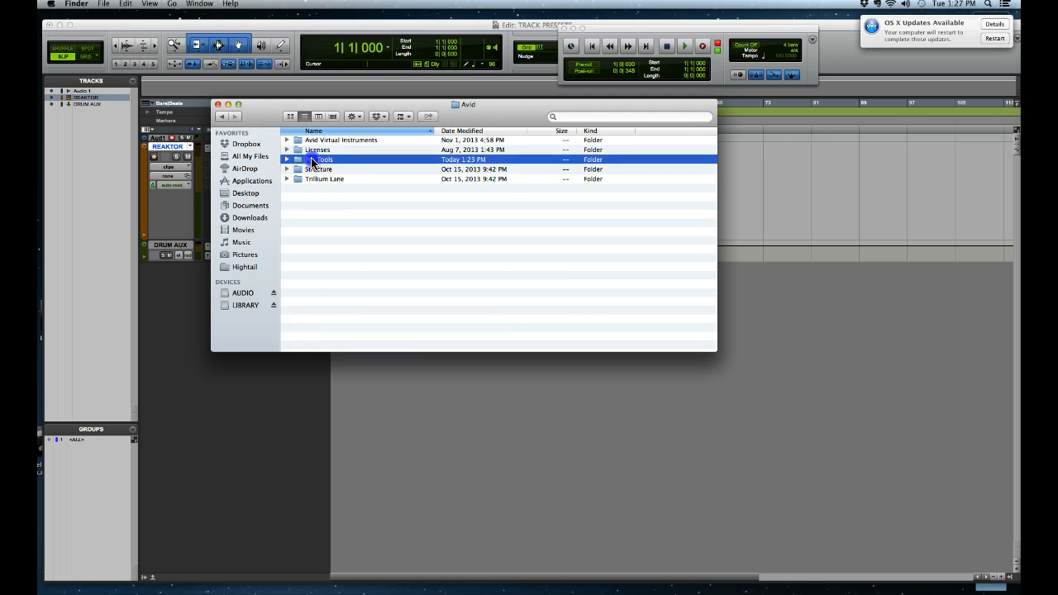
{"action": "double_click", "coordinate": [314, 159]}
{"action": "left_click", "coordinate": [327, 297]}
{"action": "double_click", "coordinate": [326, 297]}
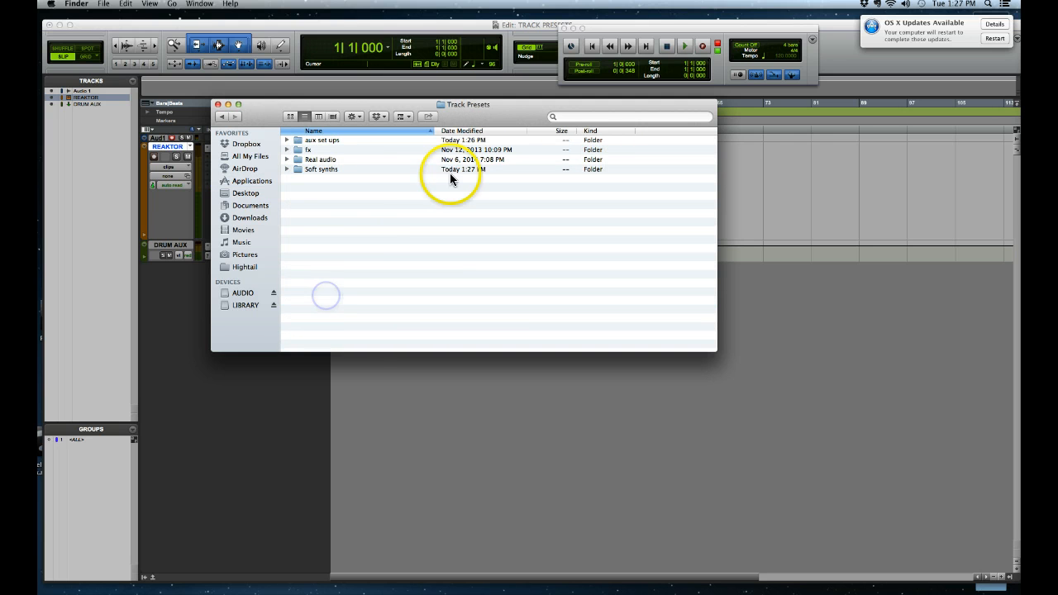
{"action": "double_click", "coordinate": [331, 170]}
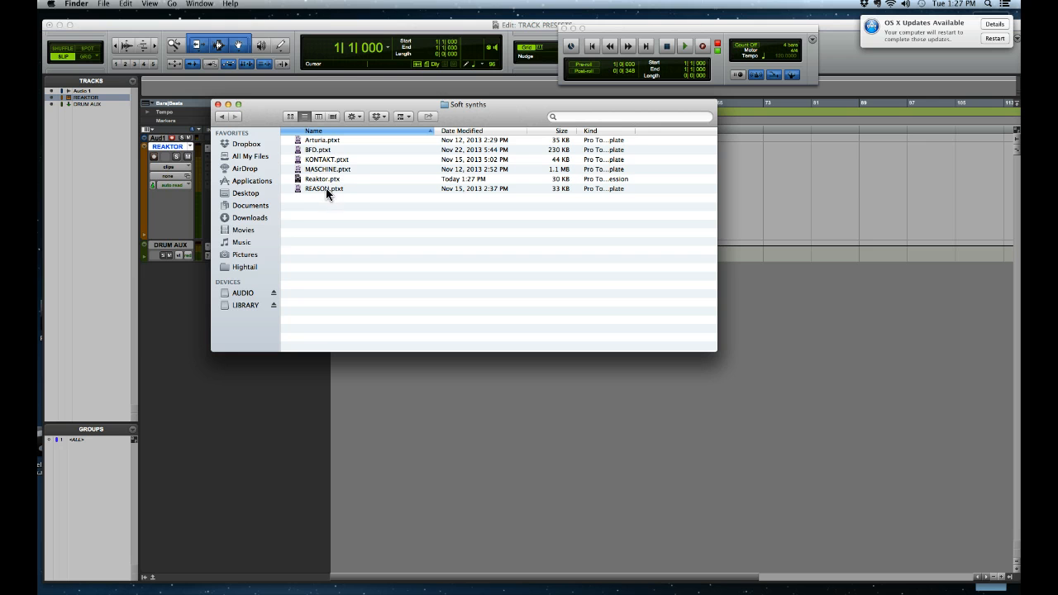
Rename Reaktor.ptx as Reaktor.ptxt to make it a template, and close the folder window.
{"action": "left_click", "coordinate": [328, 180]}
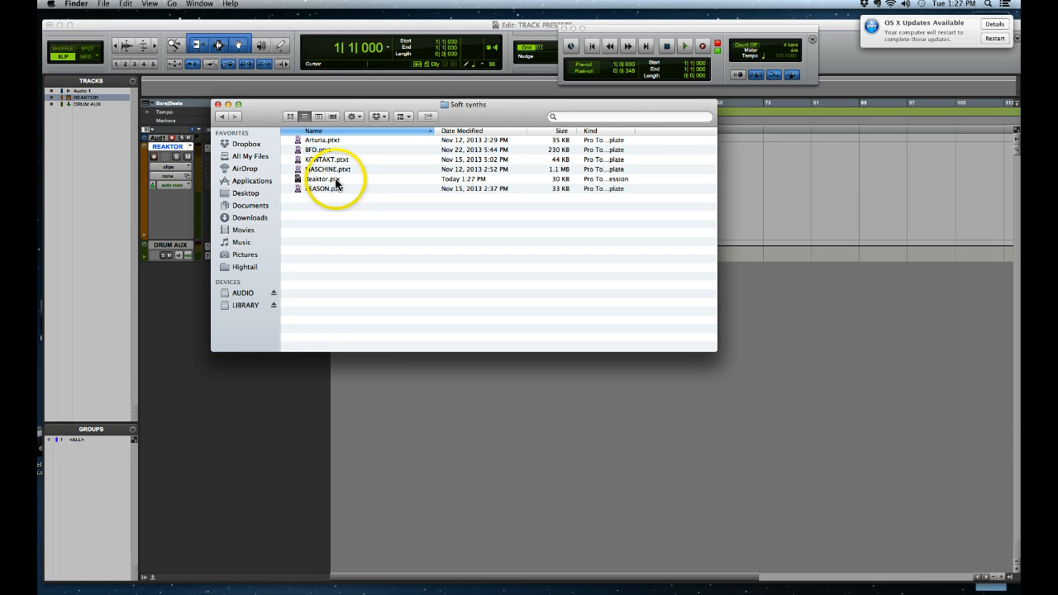
{"action": "left_click", "coordinate": [333, 179]}
{"action": "left_click", "coordinate": [338, 181]}
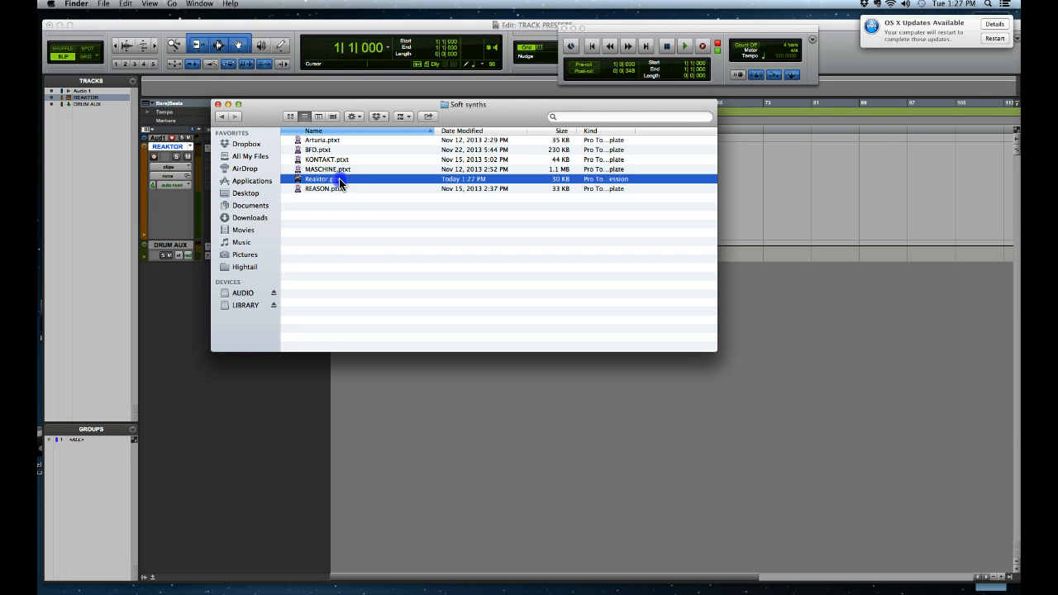
{"action": "left_click", "coordinate": [338, 180]}
{"action": "type", "text": "t"}
{"action": "key", "text": "Return"}
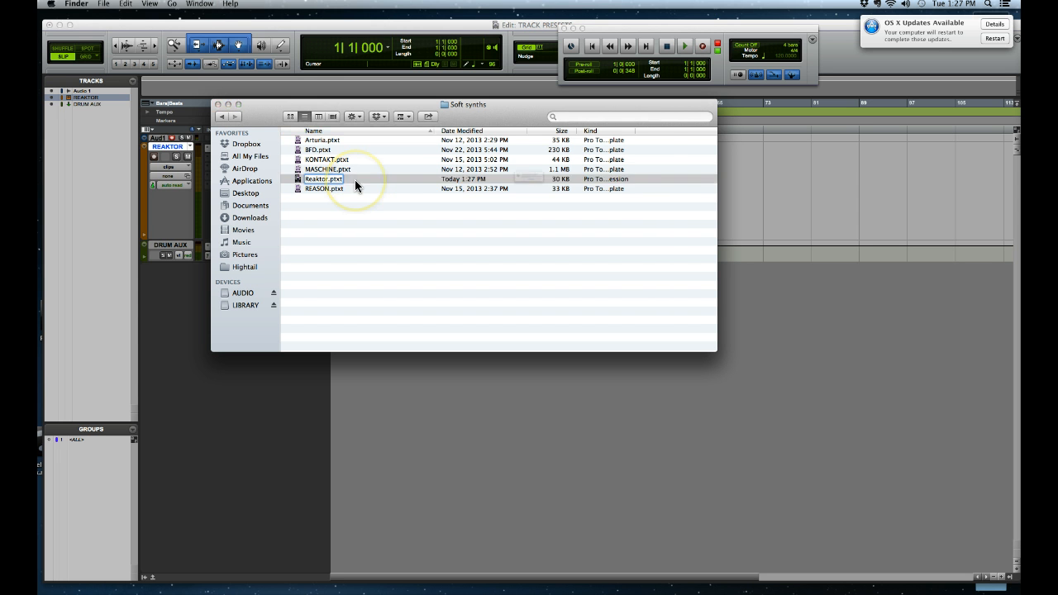
{"action": "left_click", "coordinate": [603, 202]}
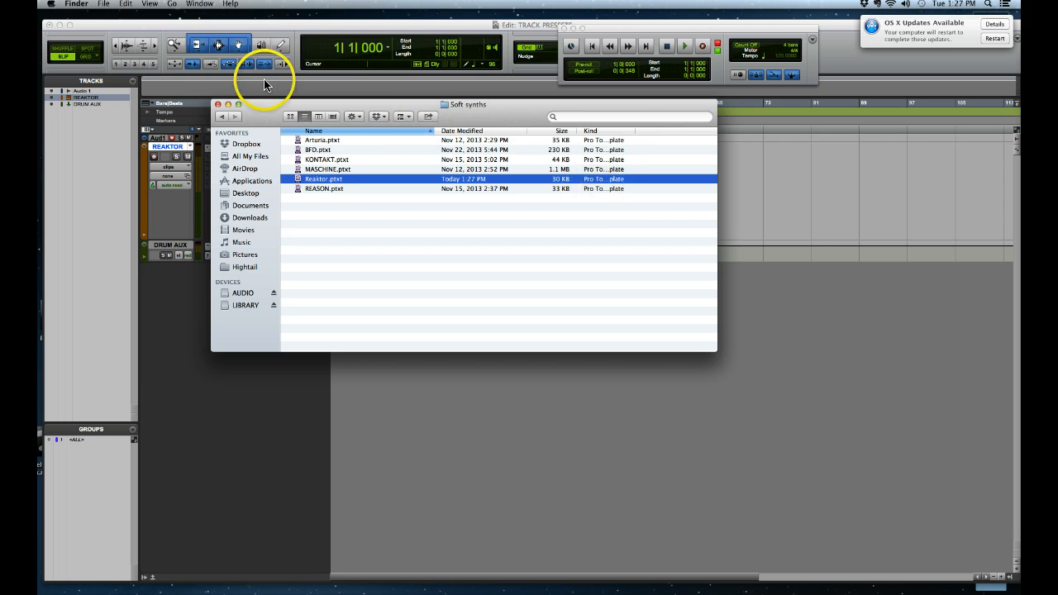
{"action": "left_click", "coordinate": [218, 105]}
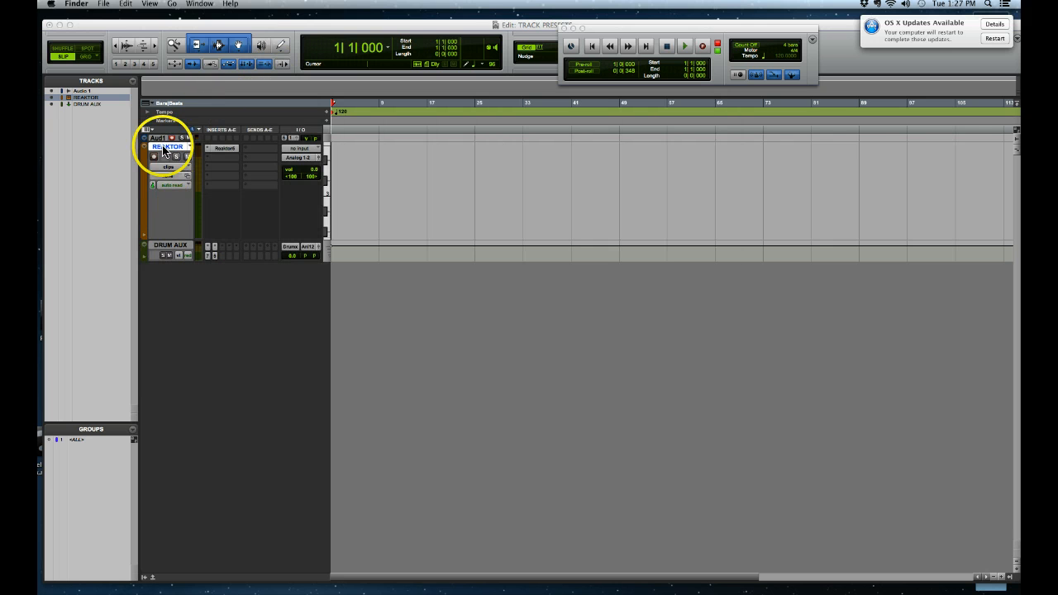
Switch back to Pro Tools and delete the REAKTOR track from the session.
{"action": "left_click", "coordinate": [167, 147]}
{"action": "left_click", "coordinate": [189, 4]}
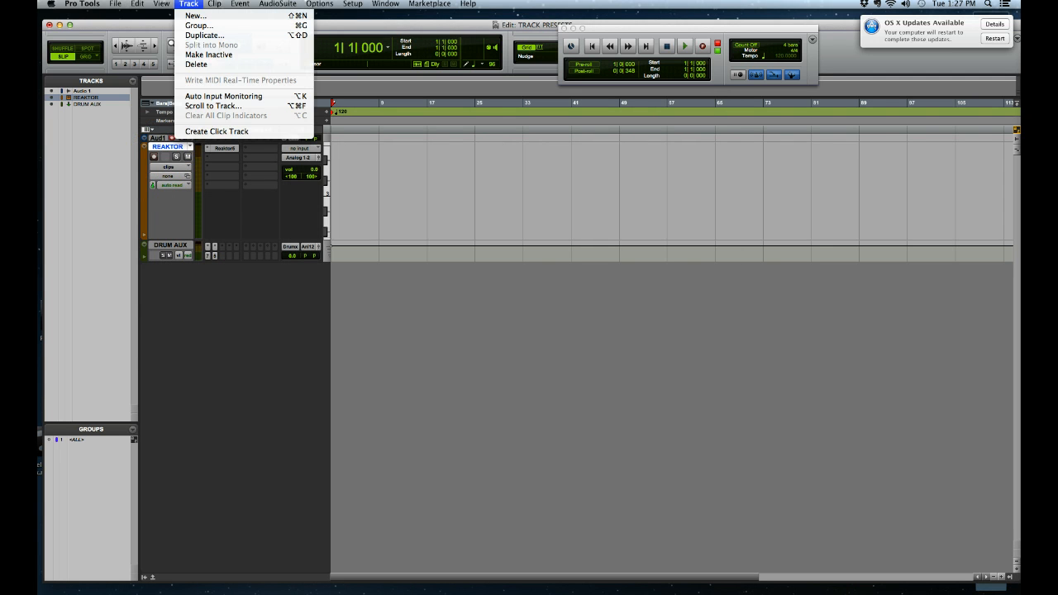
{"action": "left_click", "coordinate": [195, 64]}
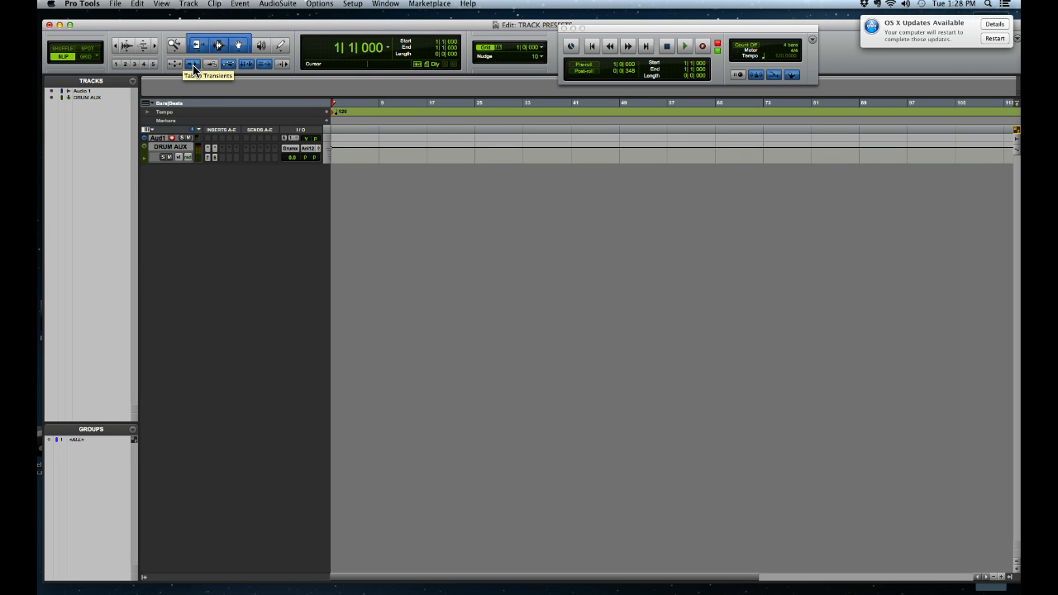
Create one new track from the Reaktor preset in the Soft synths category.
{"action": "key", "text": "super+shift+n"}
{"action": "left_click", "coordinate": [541, 210]}
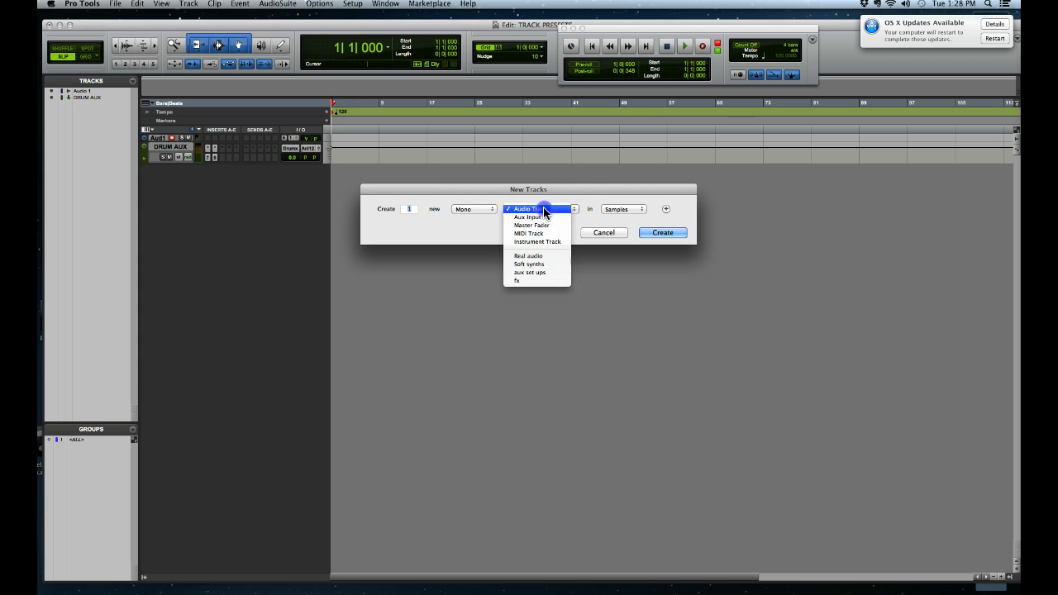
{"action": "left_click", "coordinate": [534, 264]}
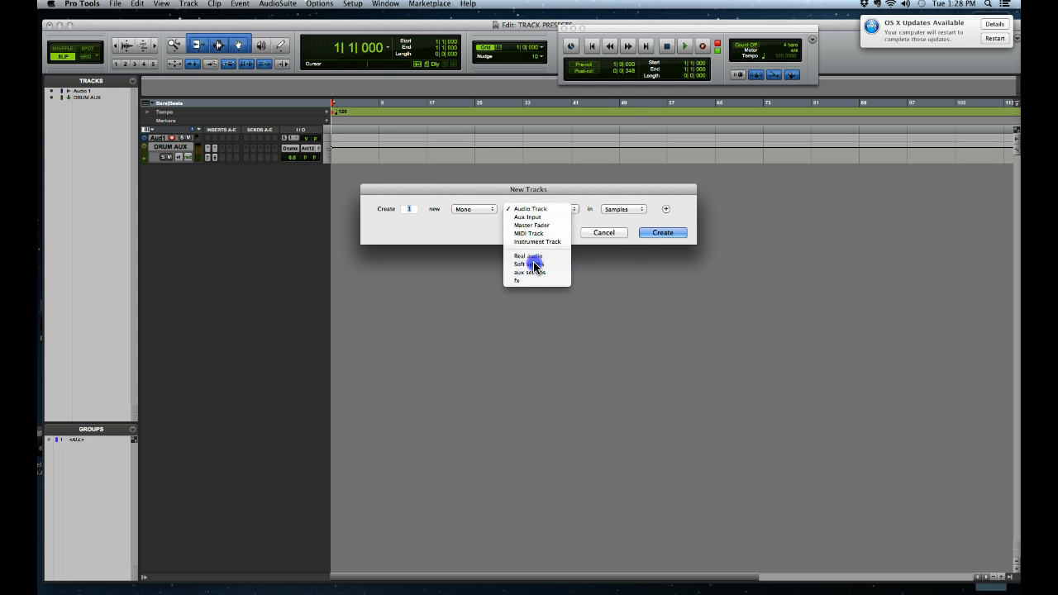
{"action": "left_click", "coordinate": [615, 211]}
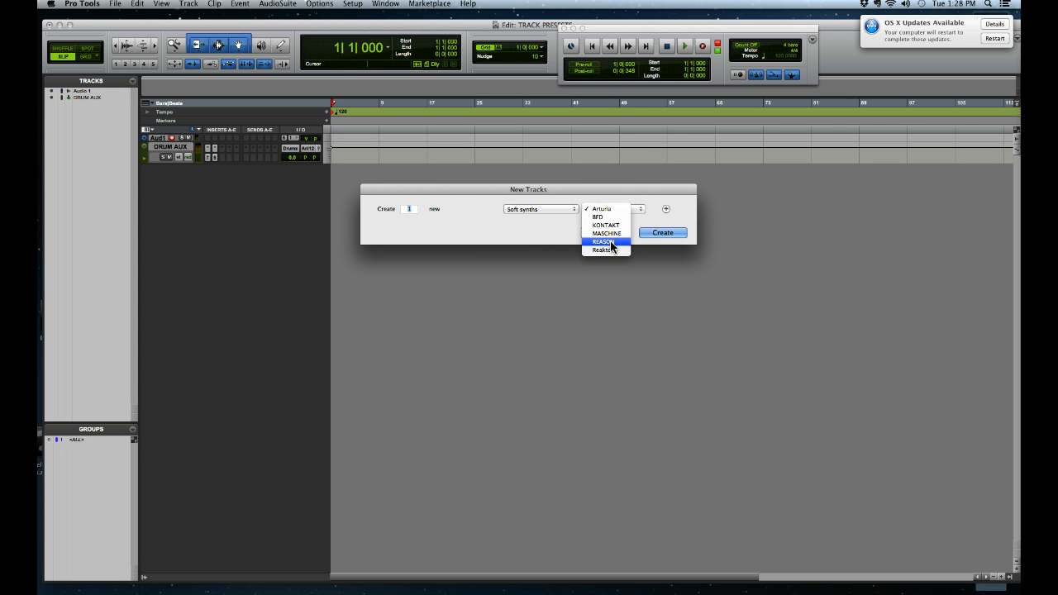
{"action": "left_click", "coordinate": [607, 250]}
{"action": "left_click", "coordinate": [666, 233]}
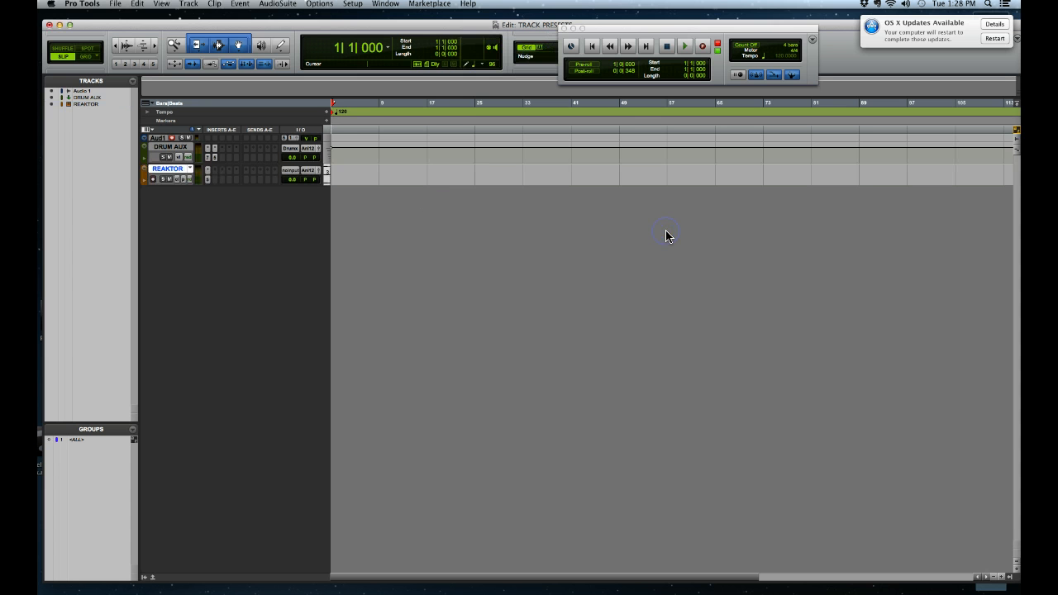
Open the Reaktor5 insert on the recalled REAKTOR track to check it, and move the plug-in window slightly higher.
{"action": "left_click", "coordinate": [208, 179]}
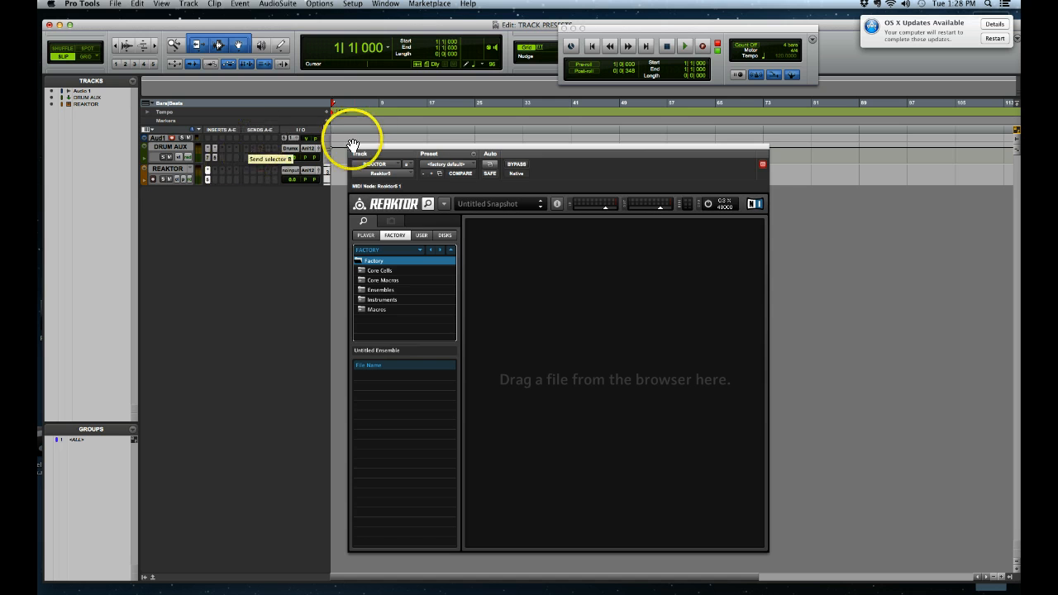
{"action": "left_click_drag", "start_coordinate": [376, 146], "coordinate": [396, 113]}
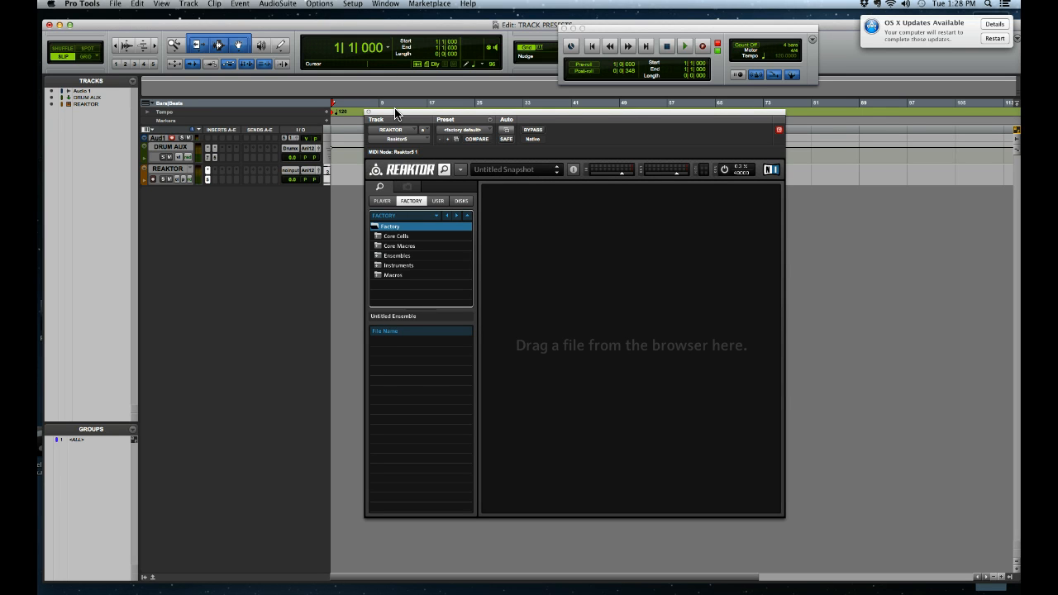
{"action": "left_click", "coordinate": [396, 102]}
{"action": "left_click", "coordinate": [351, 345]}
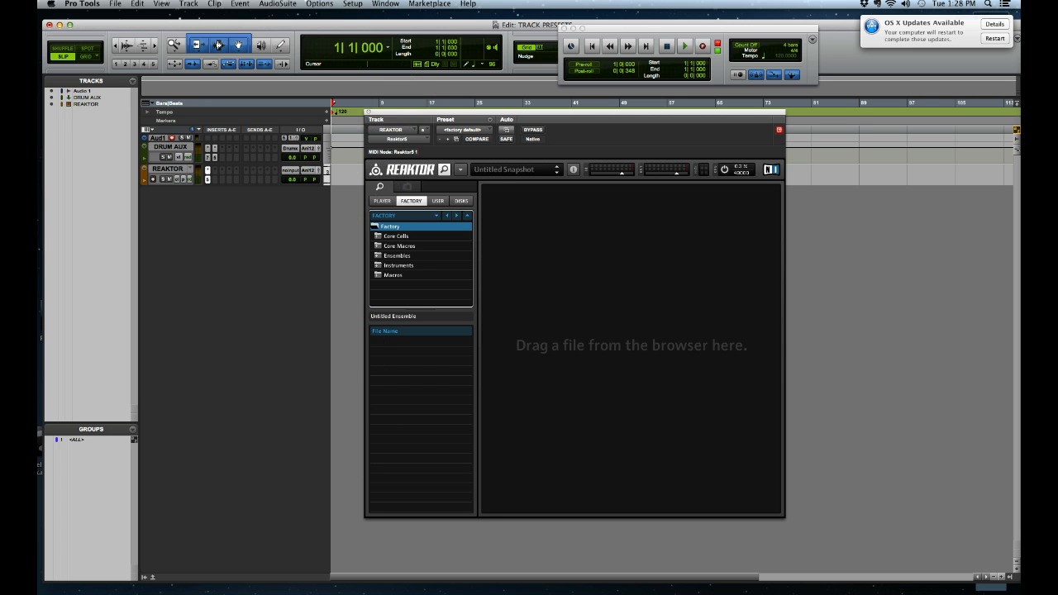